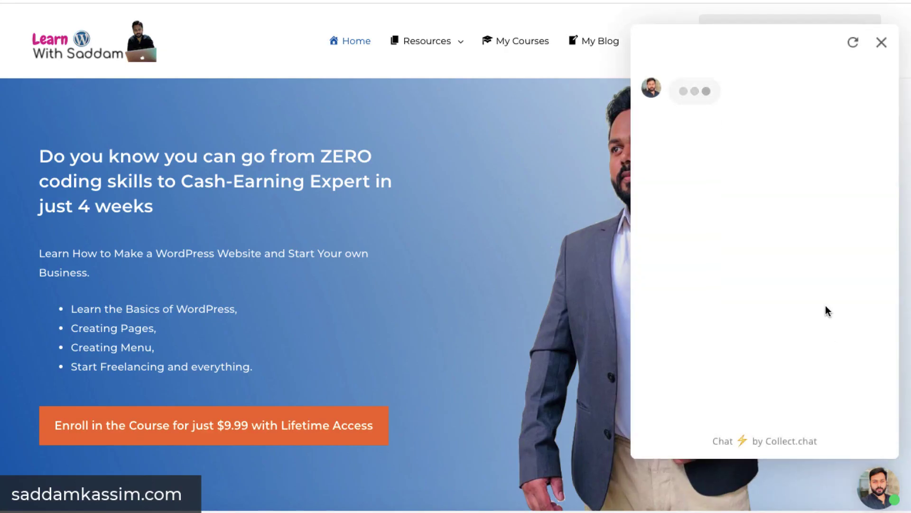
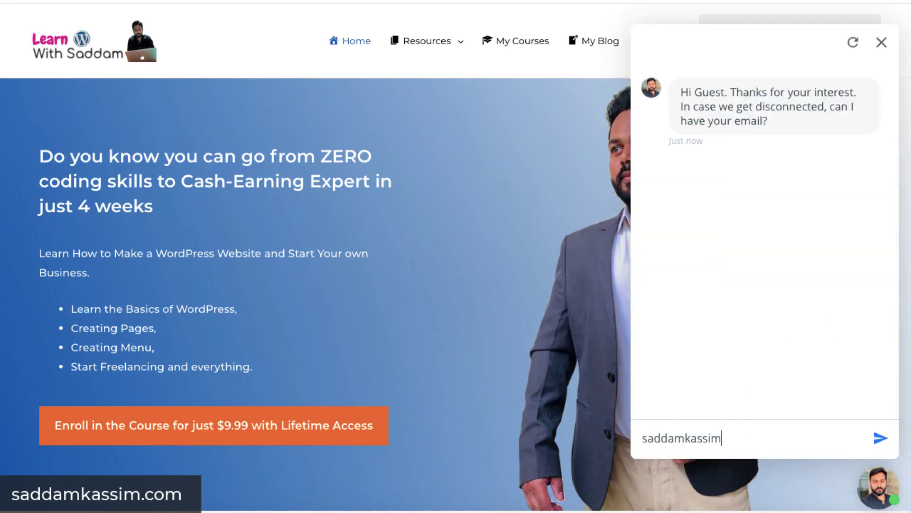
Give the chatbot an email address and choose SEO and Web design services.
key("Return")
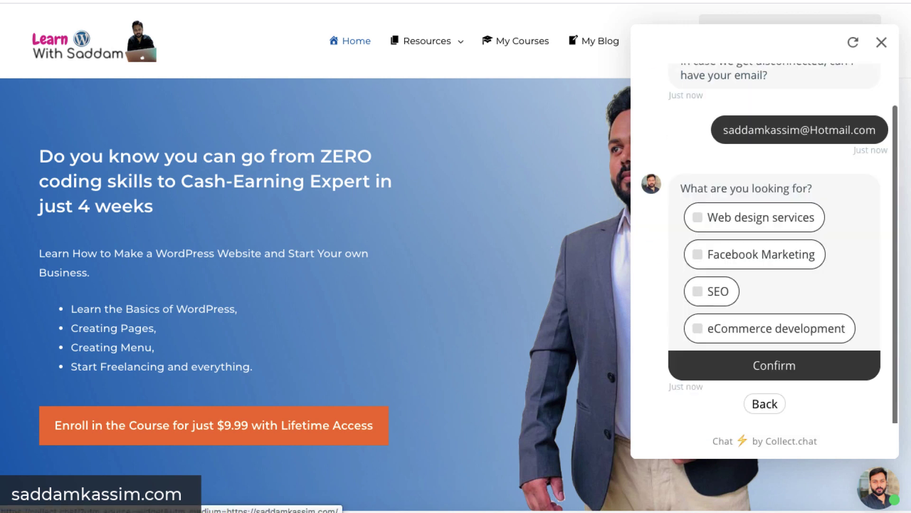
left_click(697, 292)
left_click(698, 217)
left_click(771, 365)
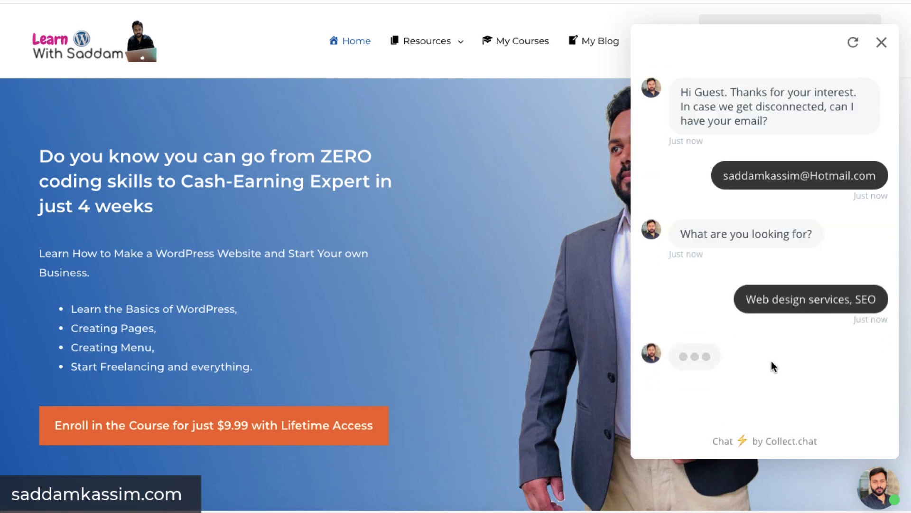
Set the budget to 2394 and rate the chat experience Good.
left_click_drag(686, 308, 714, 307)
left_click(747, 366)
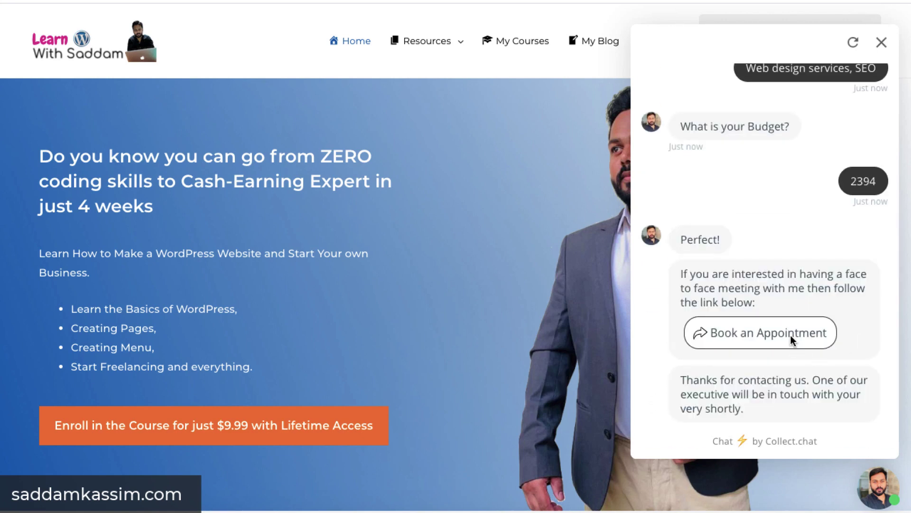
scroll(853, 285, "down", 2)
scroll(826, 328, "up", 1)
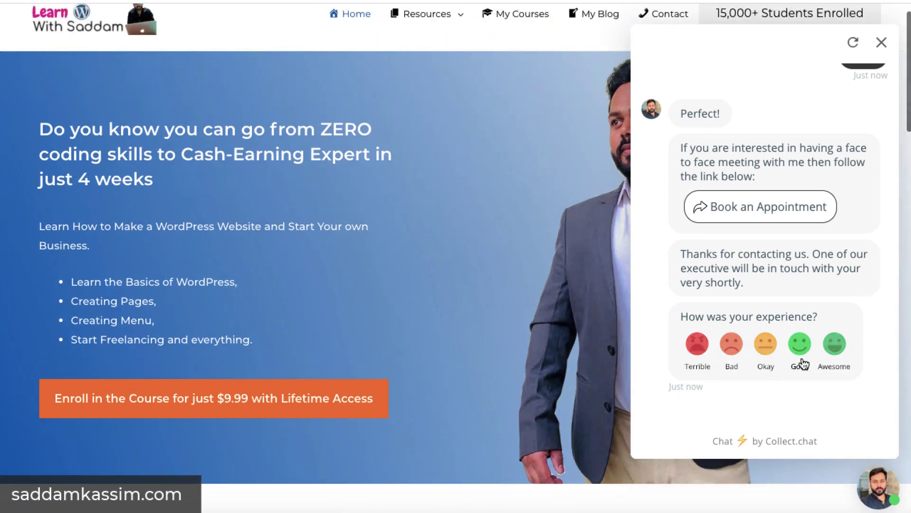
left_click(800, 351)
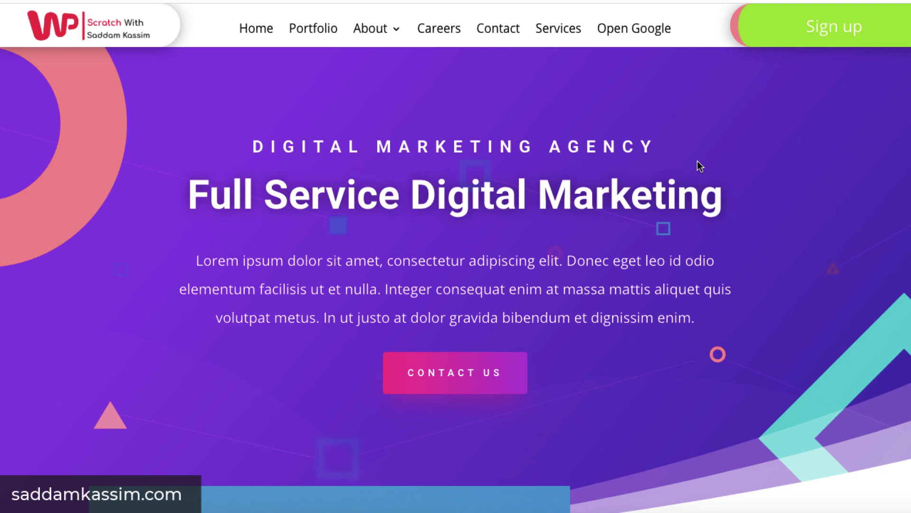
Go to saddamkassim.com/chatbot in the browser to load the Collect.chat homepage.
scroll(697, 161, "down", 10)
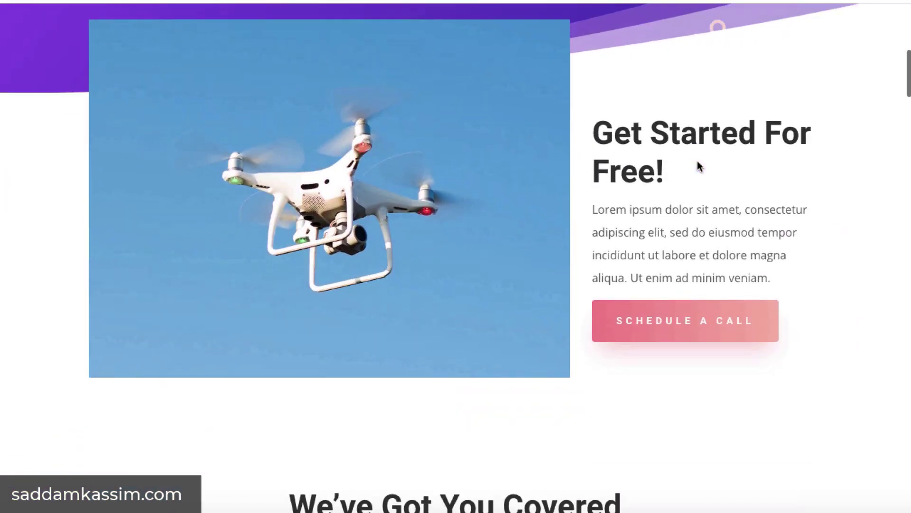
scroll(697, 160, "down", 3)
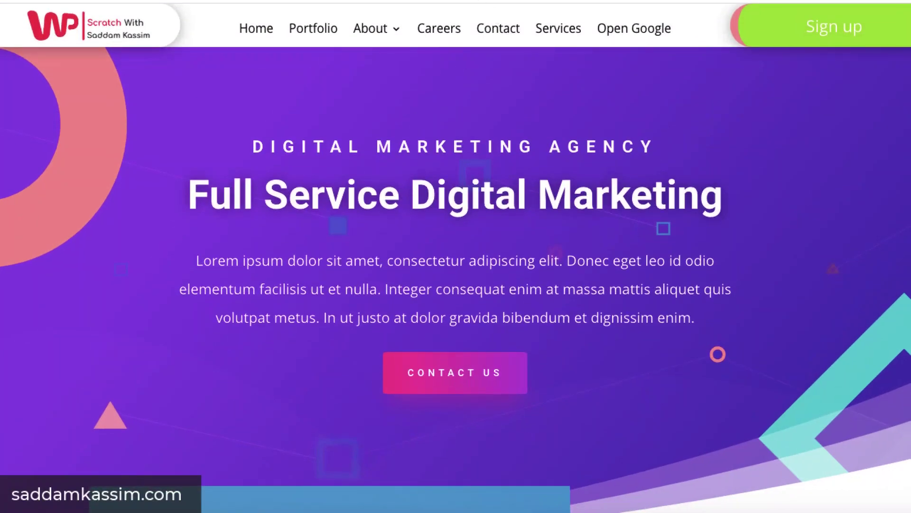
left_click(282, 13)
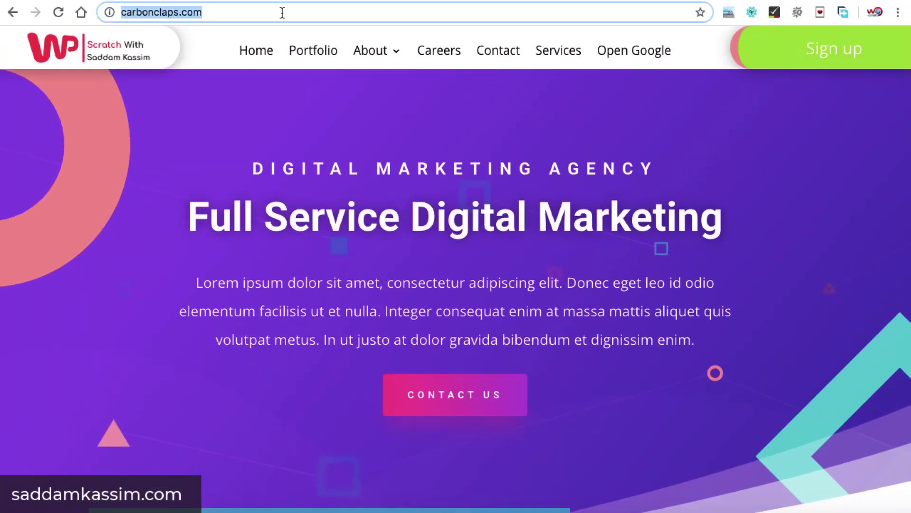
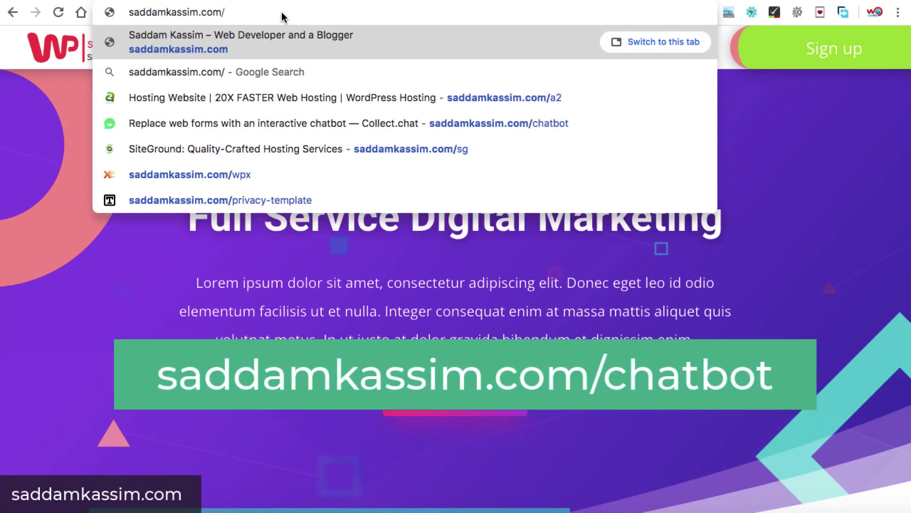
key("Return")
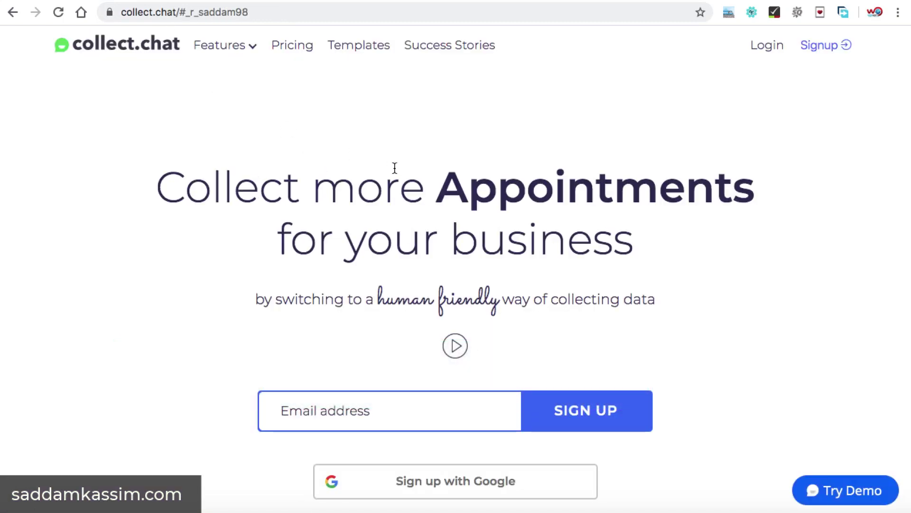
Create a Collect.chat account using 'Sign up with Google' on the landing page.
scroll(397, 175, "down", 3)
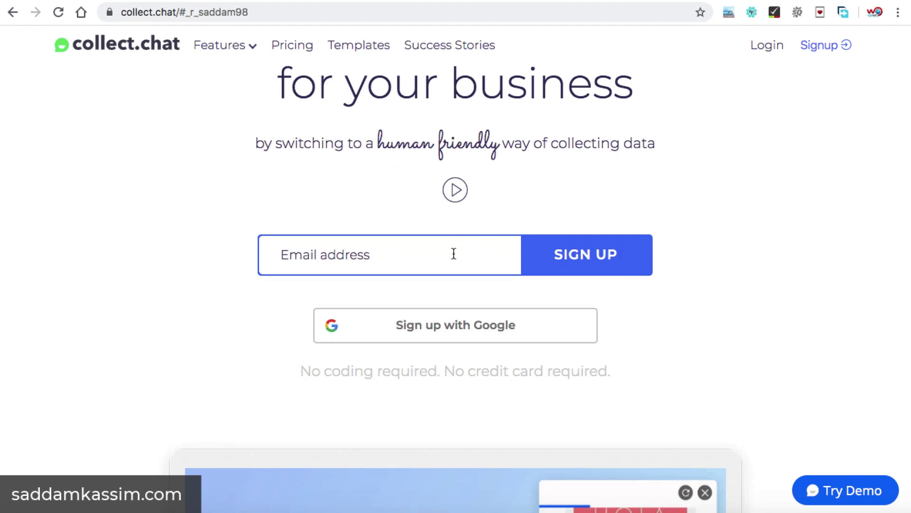
left_click(454, 253)
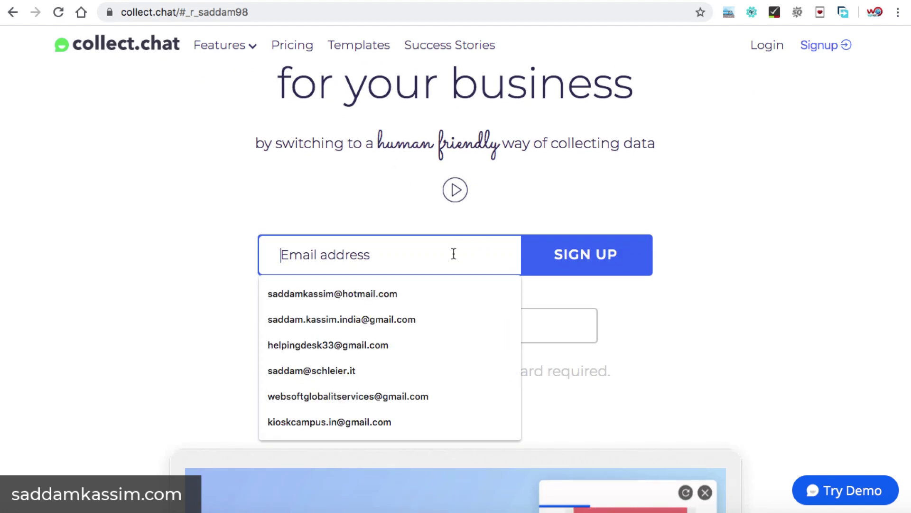
left_click(554, 303)
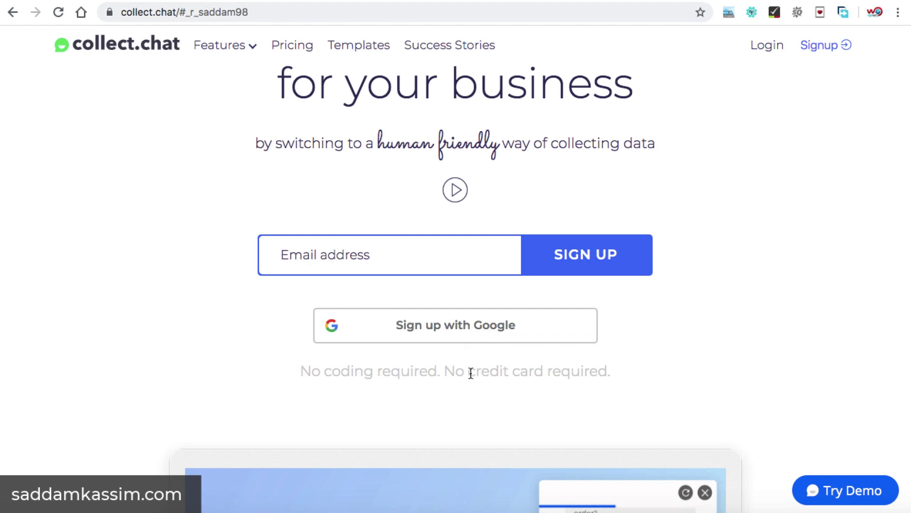
left_click_drag(470, 370, 548, 365)
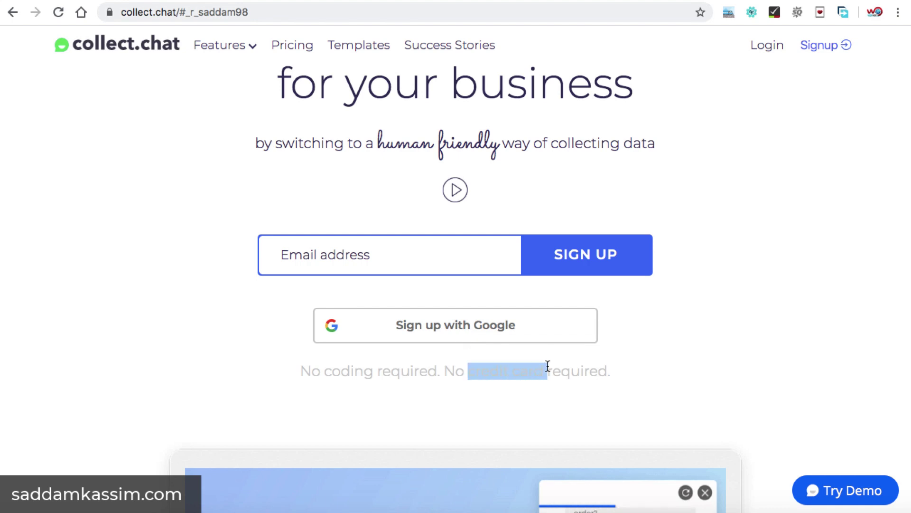
left_click(449, 328)
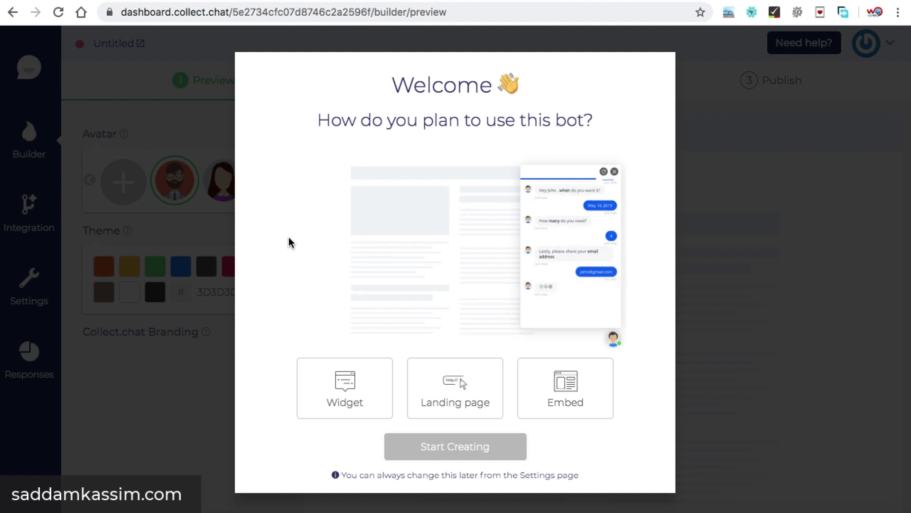
Choose Widget as the bot type, start creating it, and skip the tutorial.
left_click(340, 411)
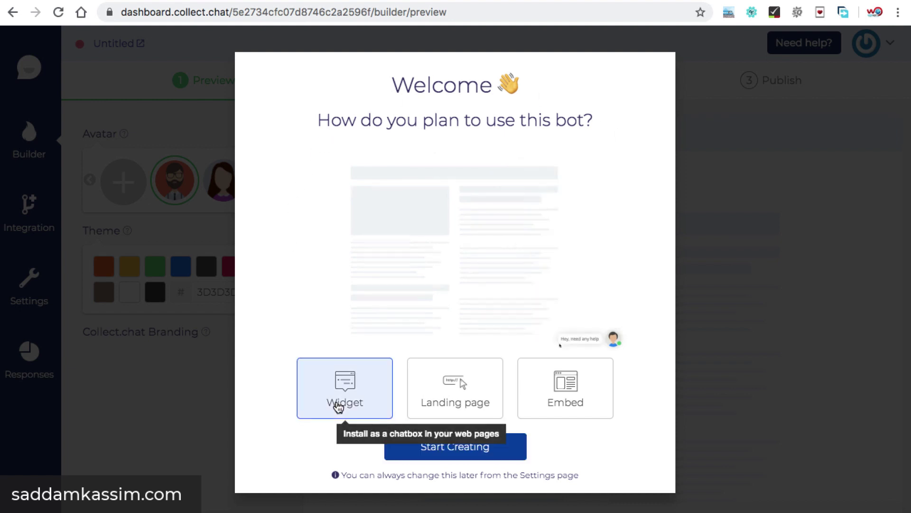
left_click(452, 449)
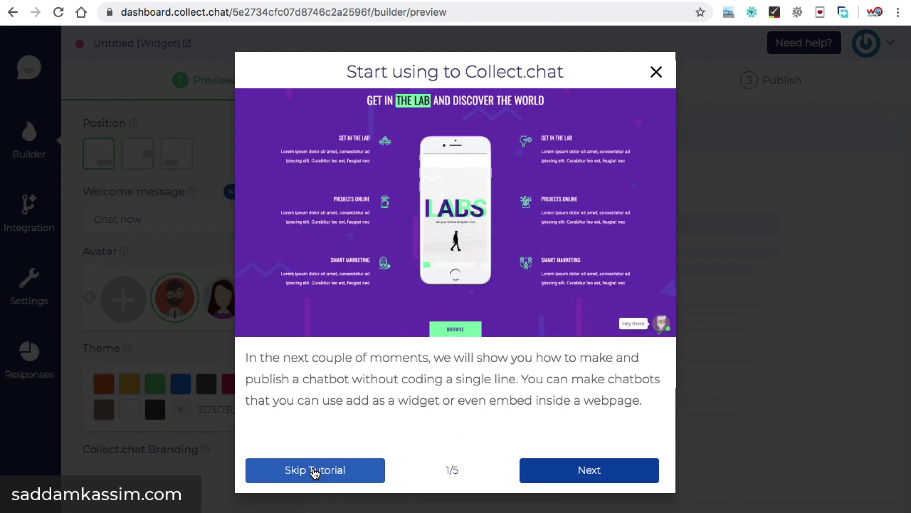
left_click(314, 471)
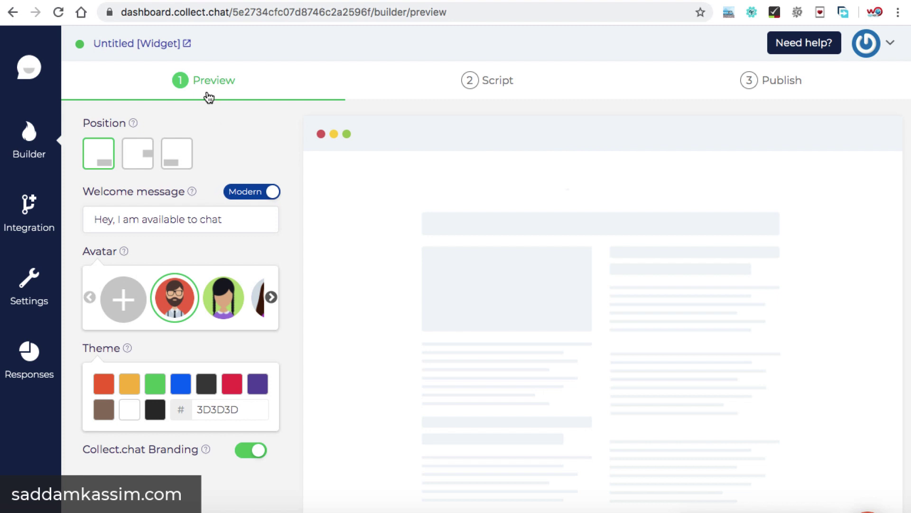
Review the Script and Publish steps, then return to the Preview settings.
scroll(500, 200, "down", 2)
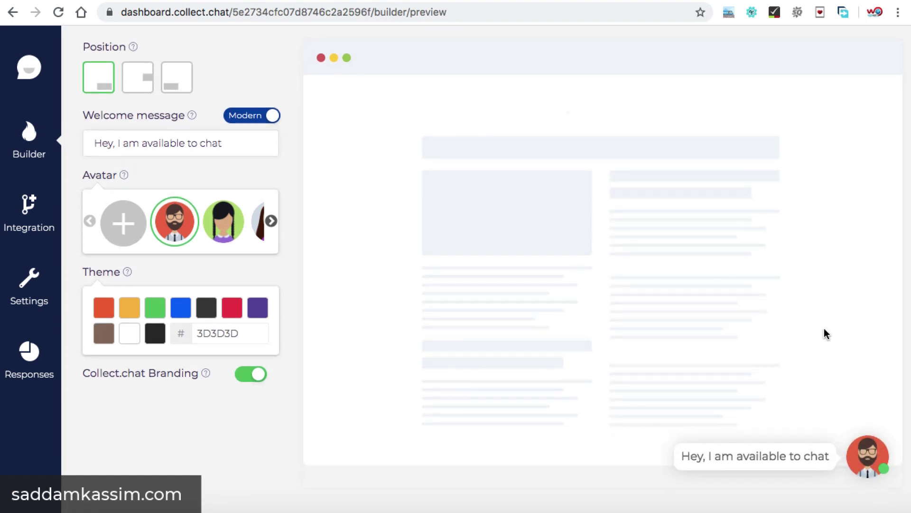
scroll(683, 325, "up", 2)
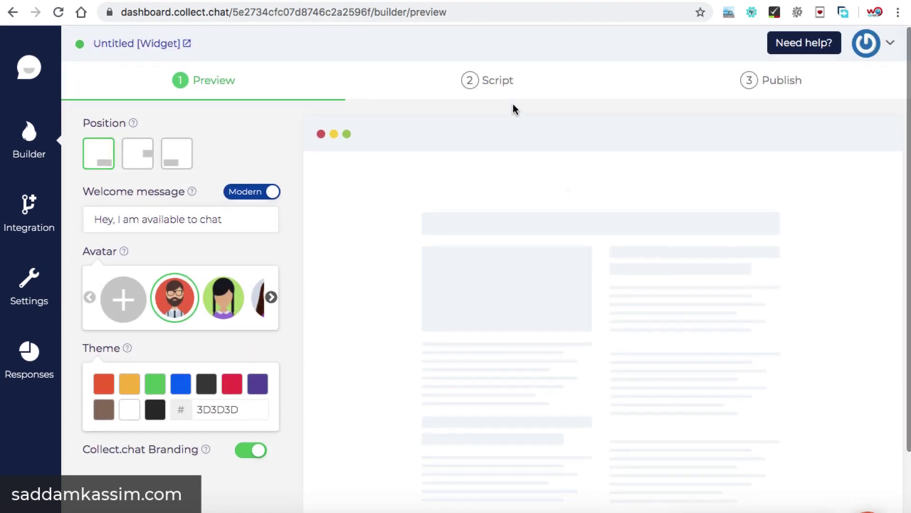
left_click(499, 84)
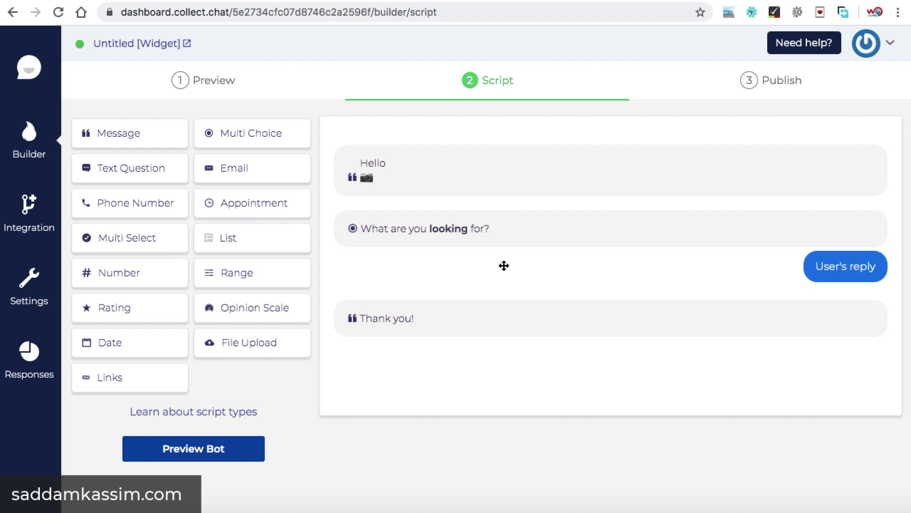
left_click(773, 82)
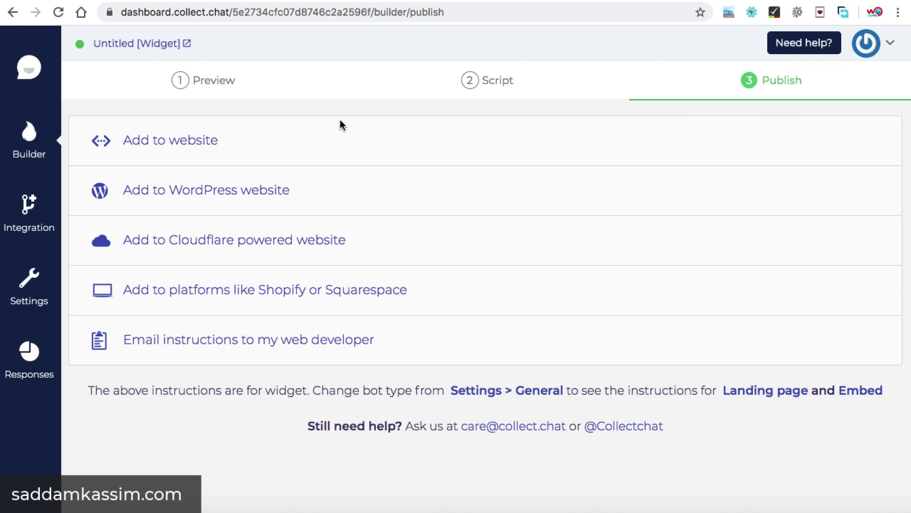
left_click(200, 88)
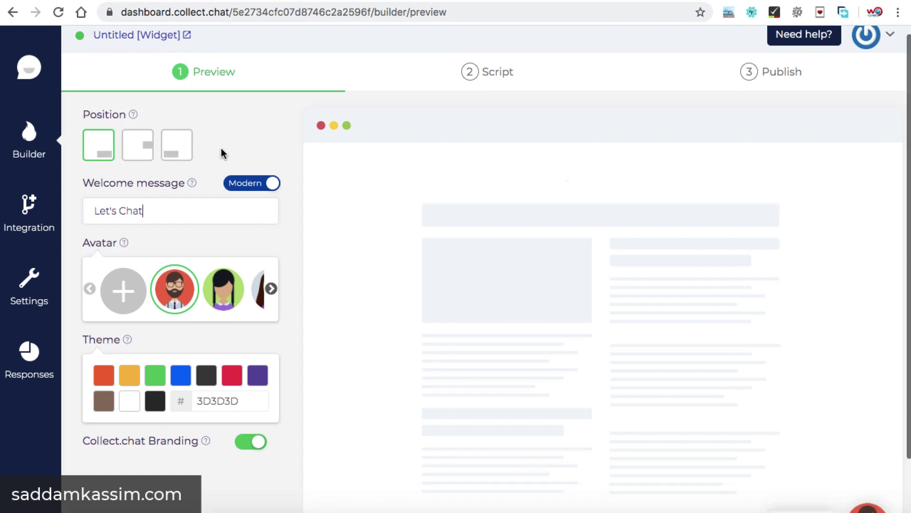
scroll(221, 153, "down", 3)
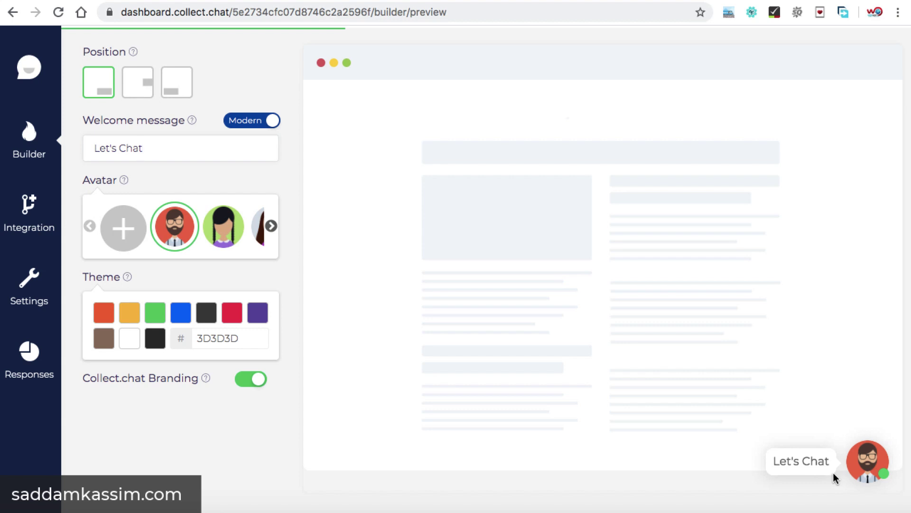
left_click(137, 87)
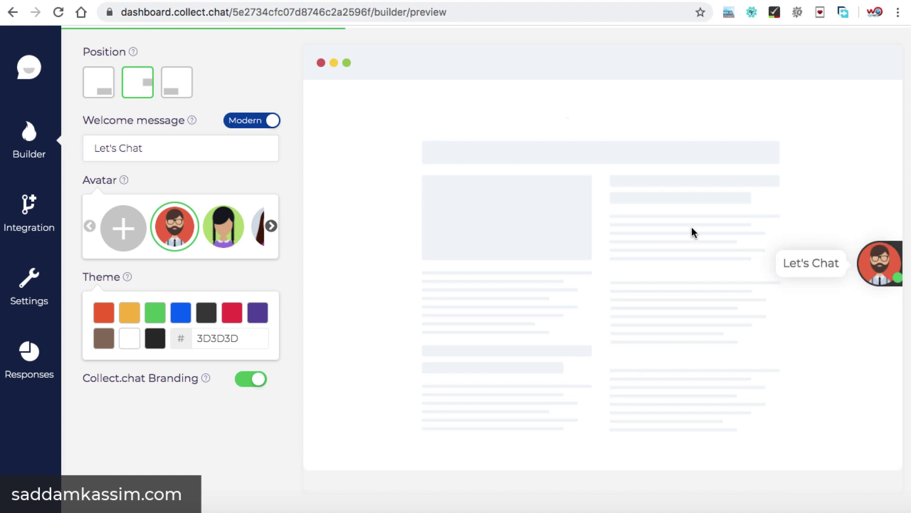
left_click(179, 83)
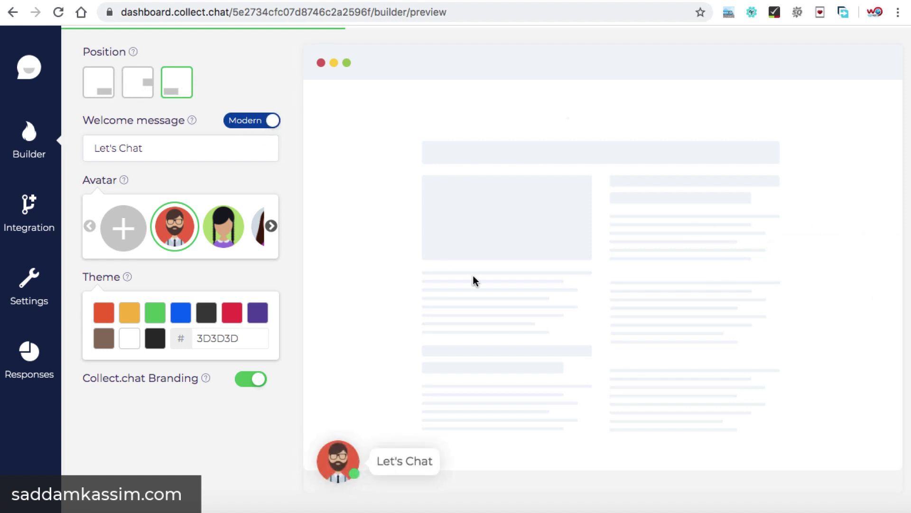
left_click(97, 87)
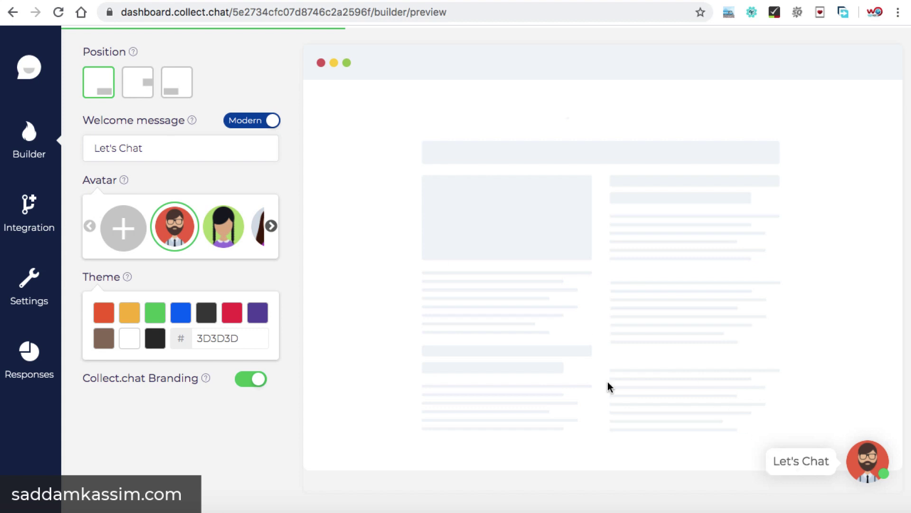
Prefix the welcome message with 'Hey!' and begin uploading a custom avatar image.
left_click(95, 149)
type("Hey")
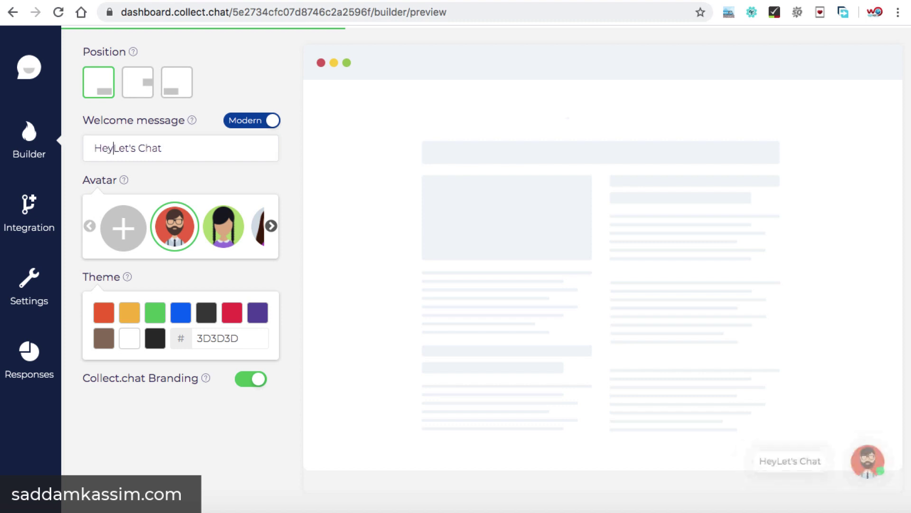
type("!")
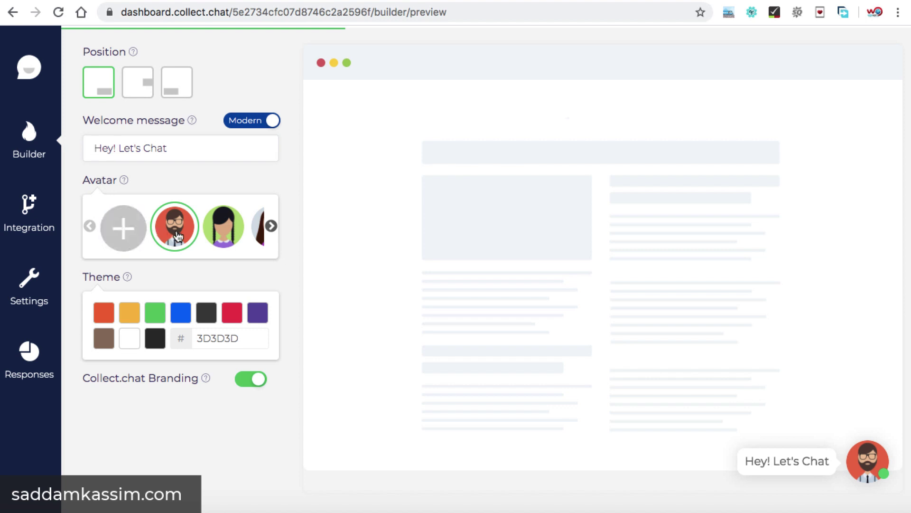
left_click(123, 230)
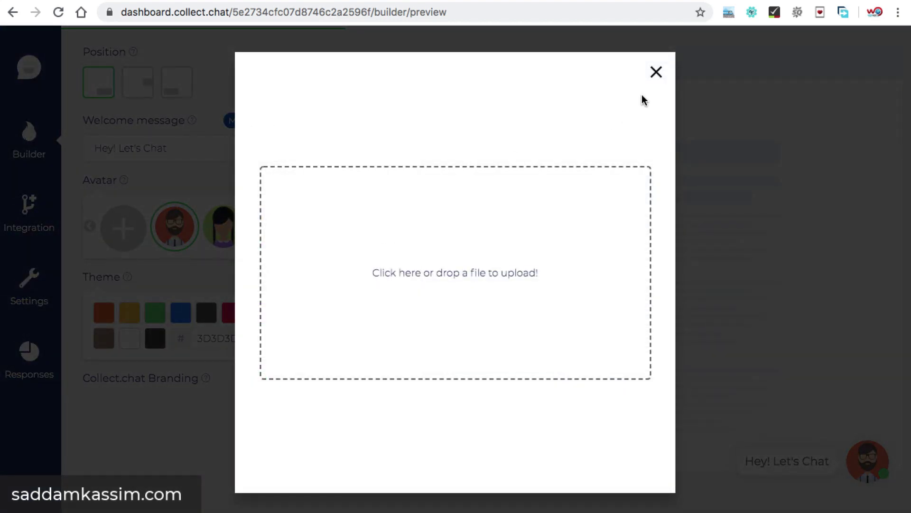
Close the avatar upload dialog and set the theme colour to orange FF6900.
left_click(657, 73)
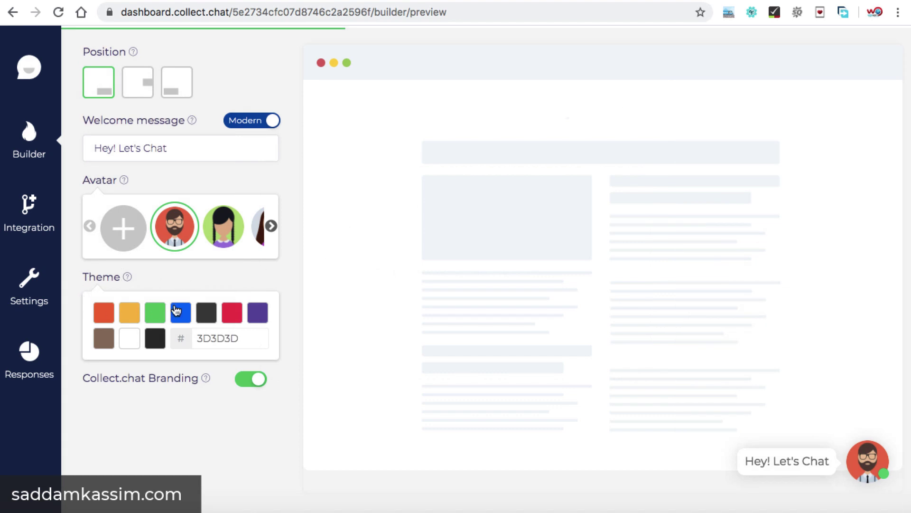
left_click(154, 313)
left_click(233, 312)
left_click(259, 315)
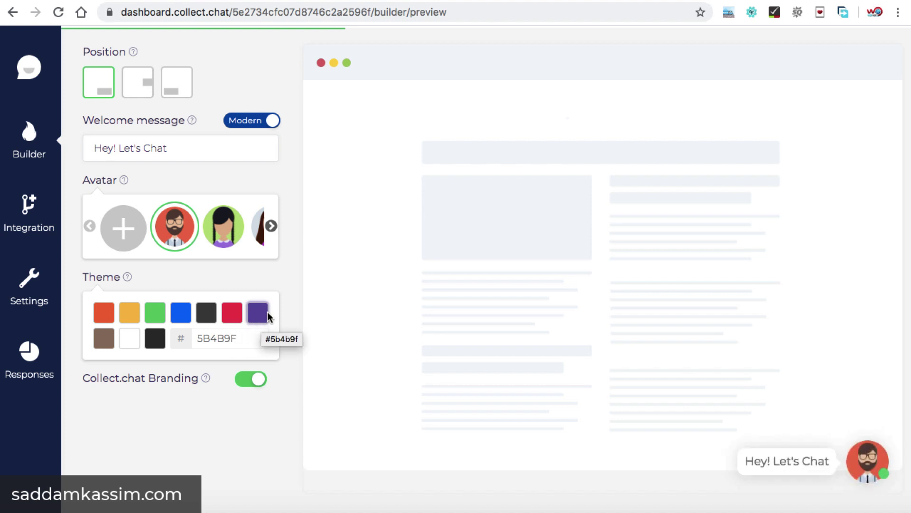
left_click(104, 316)
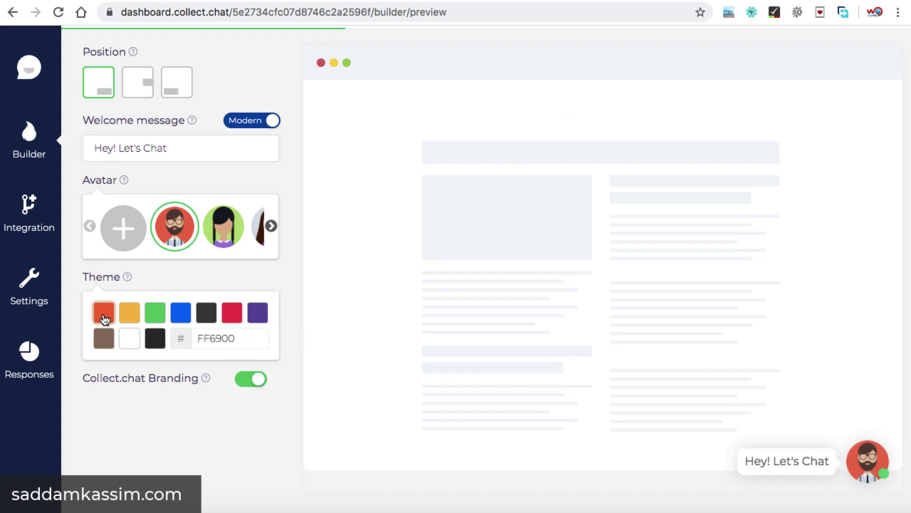
Attempt to remove Collect.chat branding, then decline the paid upgrade to keep it.
left_click(248, 381)
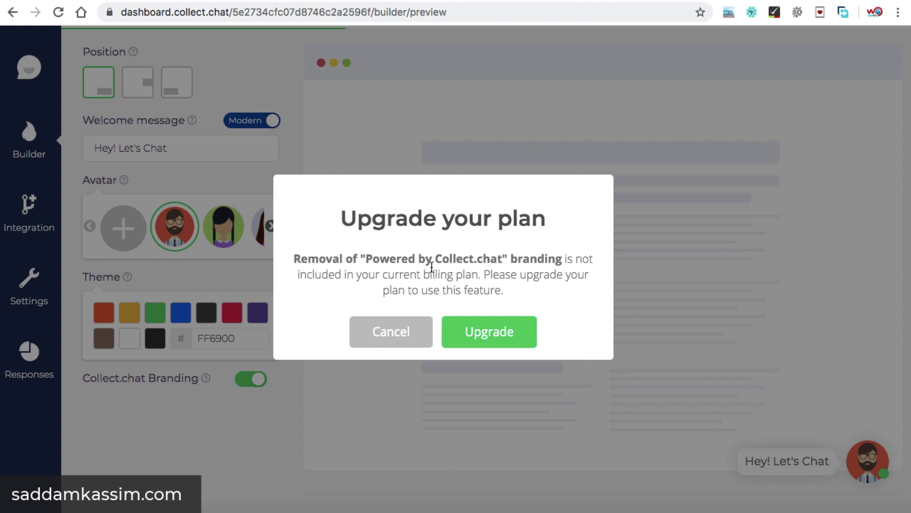
left_click(392, 339)
scroll(369, 334, "up", 3)
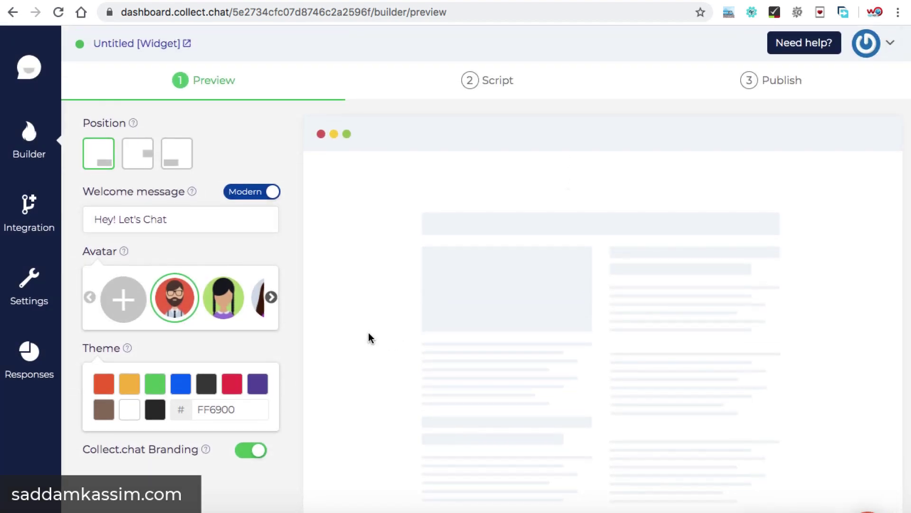
Open the bot's Script step to view its existing blocks.
left_click(505, 85)
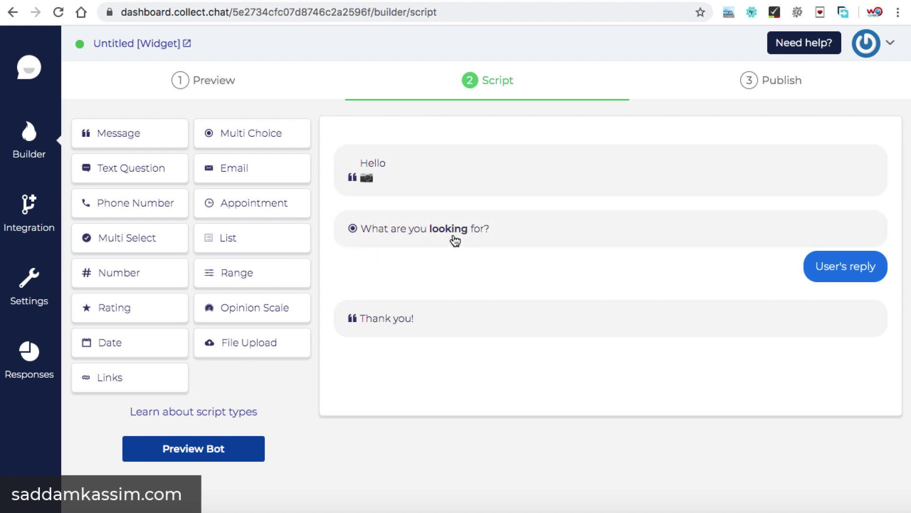
mouse_move(378, 177)
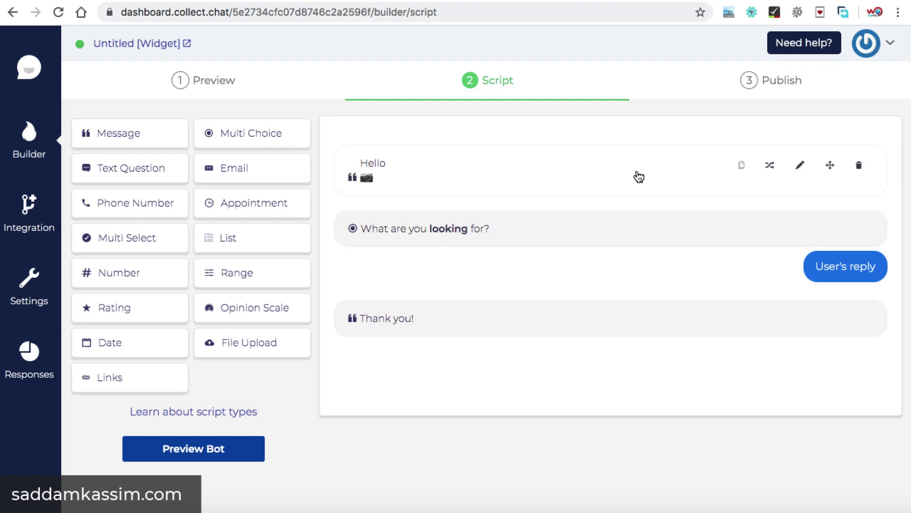
mouse_move(468, 232)
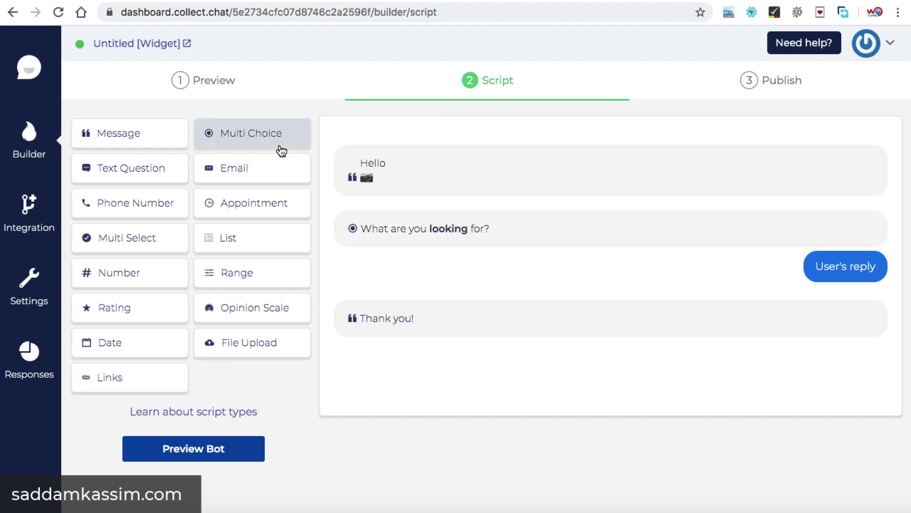
mouse_move(436, 227)
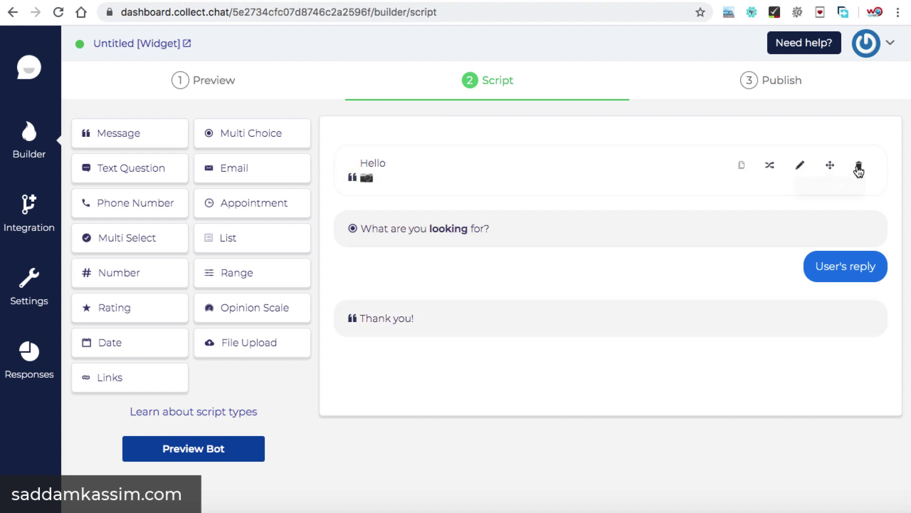
Delete the Hello, What are you looking for? and Thank you! blocks.
left_click(859, 166)
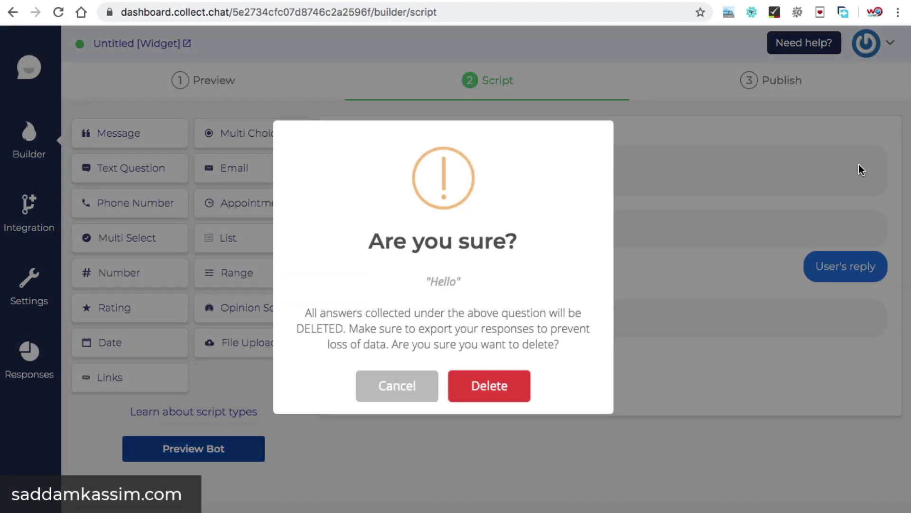
left_click(502, 383)
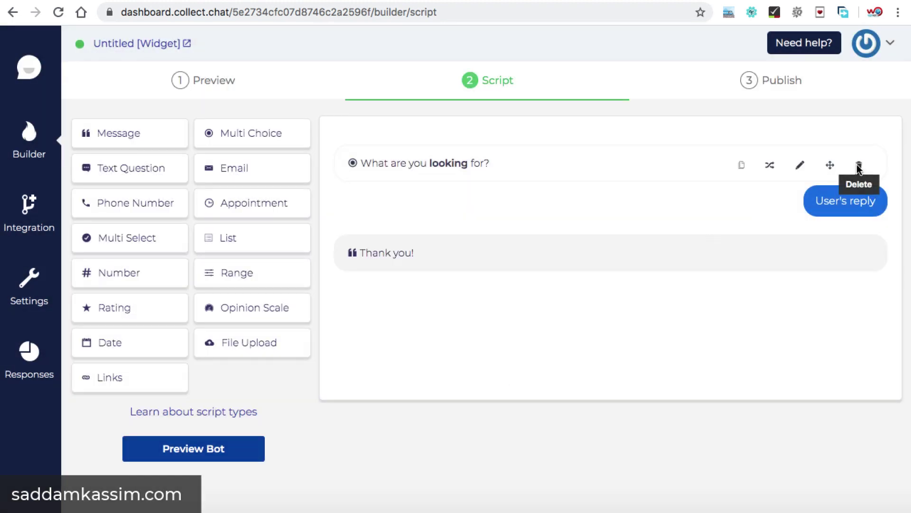
left_click(857, 166)
left_click(498, 384)
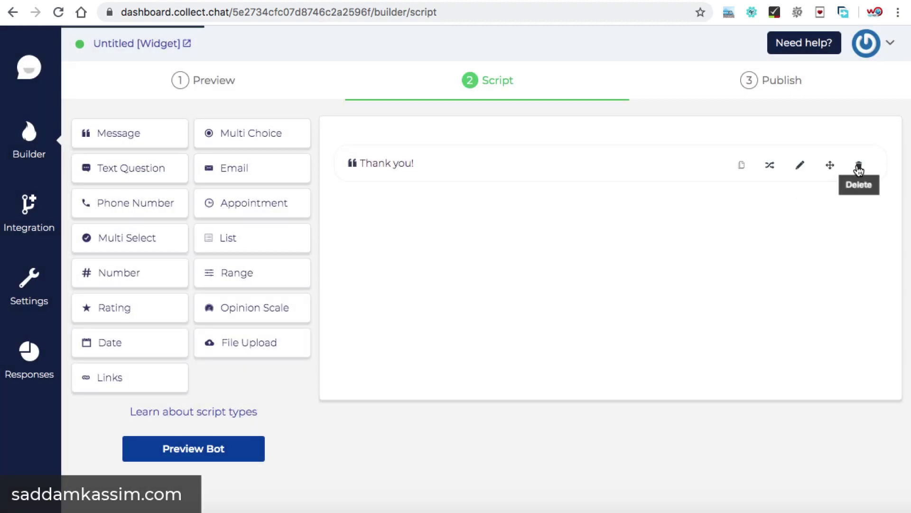
left_click(858, 168)
left_click(493, 385)
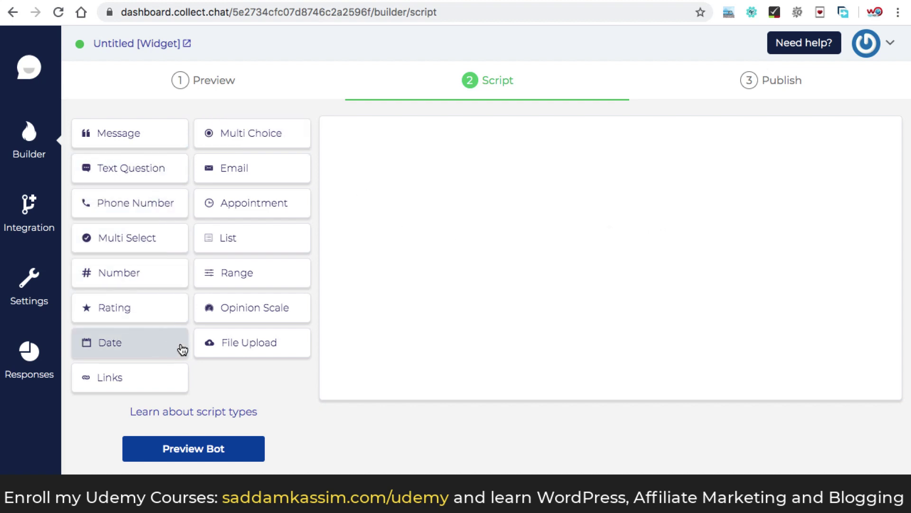
Add an Email question block asking 'What is your email address?' as the first script step.
left_click(261, 173)
mouse_move(500, 160)
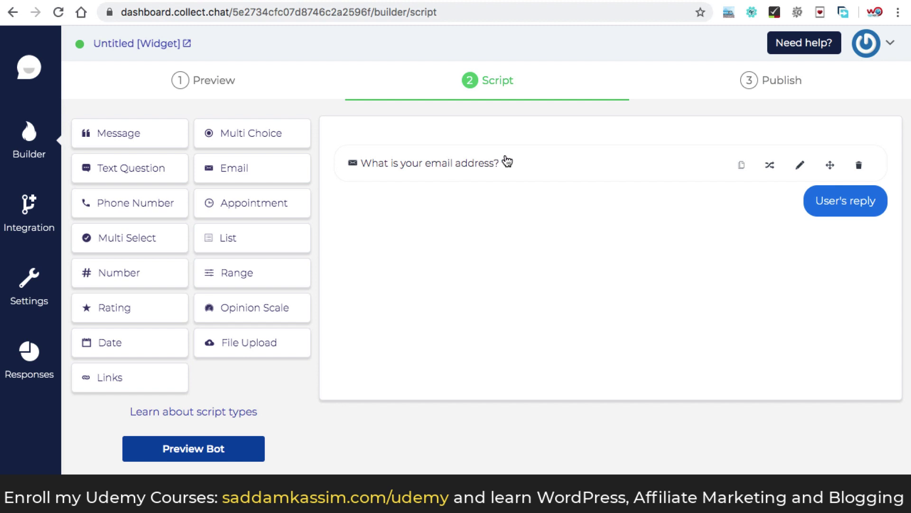
left_click_drag(506, 160, 368, 183)
left_click_drag(423, 181, 429, 196)
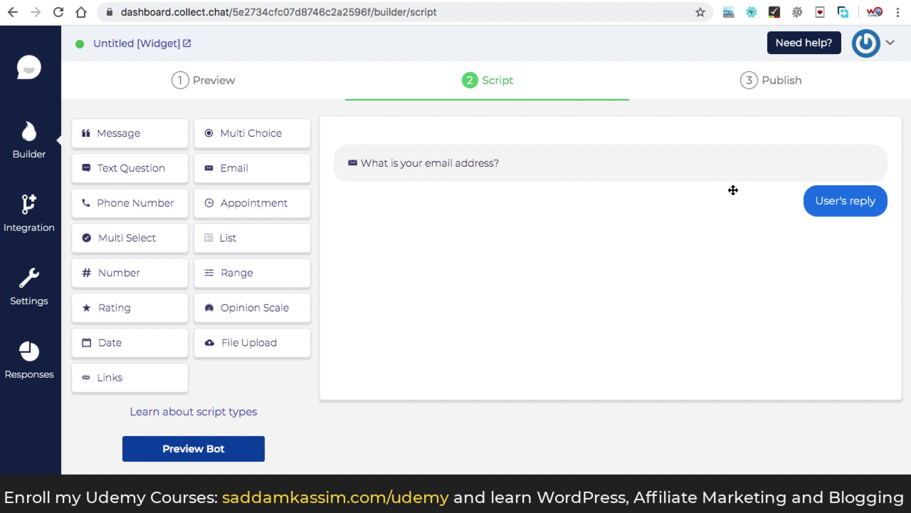
mouse_move(796, 186)
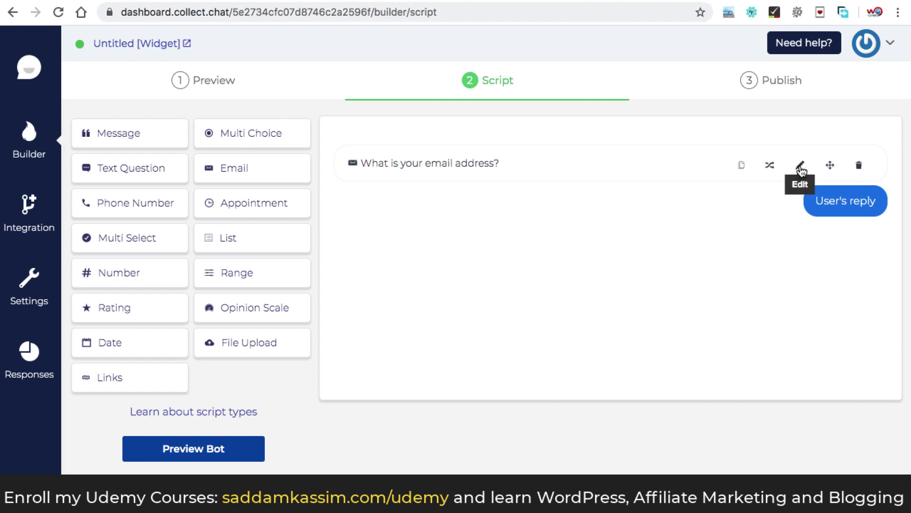
Replace the email question's message with 'Hi Guest. Thanks for your interest…can I have your email?'.
left_click(801, 169)
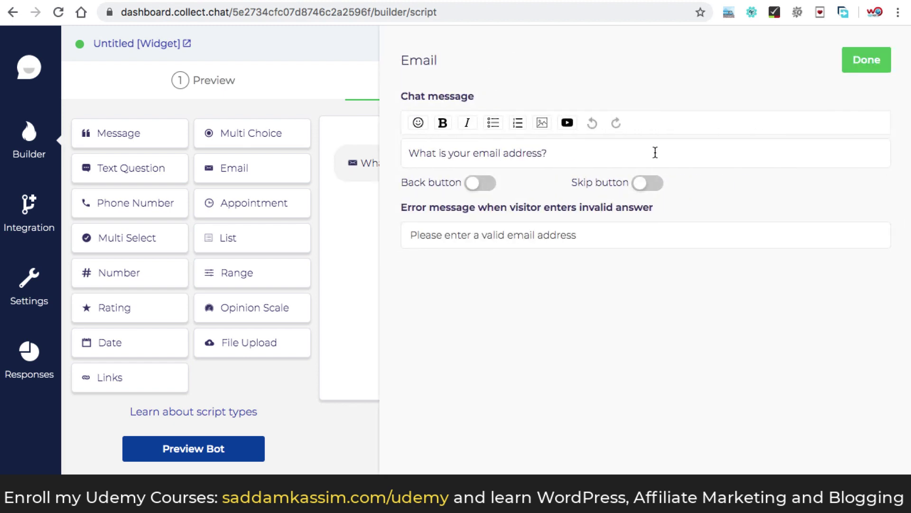
key("BackSpace")
key("BackSpace")
key("BackSpace")
key("BackSpace")
key("BackSpace")
key("BackSpace")
key("BackSpace")
key("BackSpace")
key("BackSpace")
key("BackSpace")
key("BackSpace")
key("BackSpace")
key("BackSpace")
key("BackSpace")
key("BackSpace")
key("BackSpace")
key("BackSpace")
key("BackSpace")
key("BackSpace")
key("BackSpace")
key("BackSpace")
key("BackSpace")
key("BackSpace")
key("BackSpace")
key("BackSpace")
key("BackSpace")
key("BackSpace")
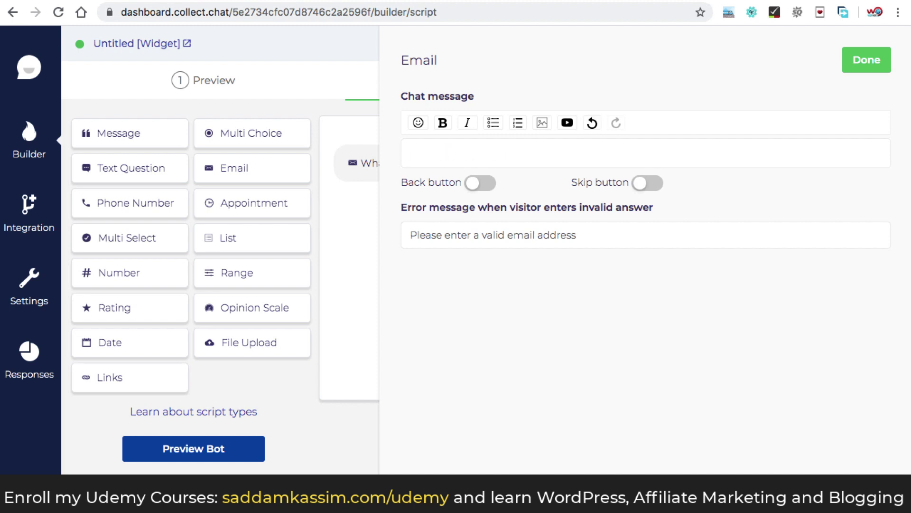
type("Hi Guest. Thanks for your interest. In case we get disconnected, can I have your email?")
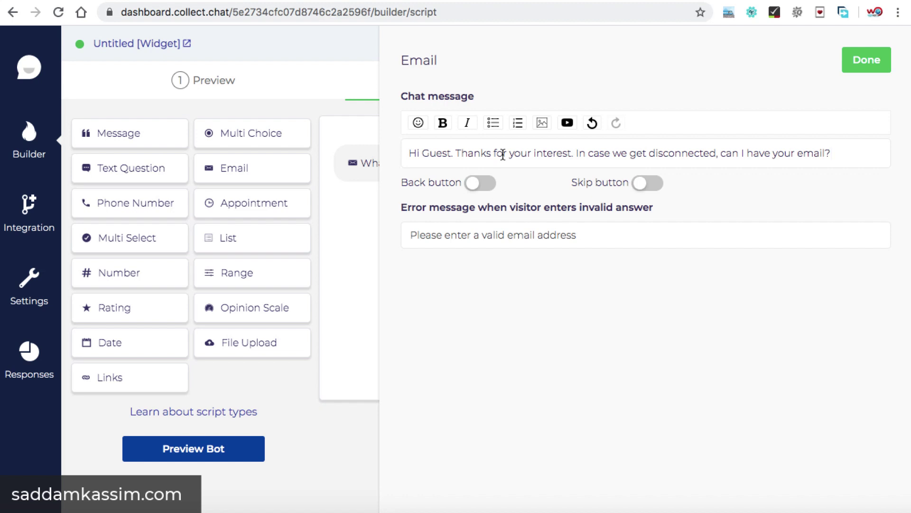
Keep the email question required and leave its error message unchanged.
left_click(649, 185)
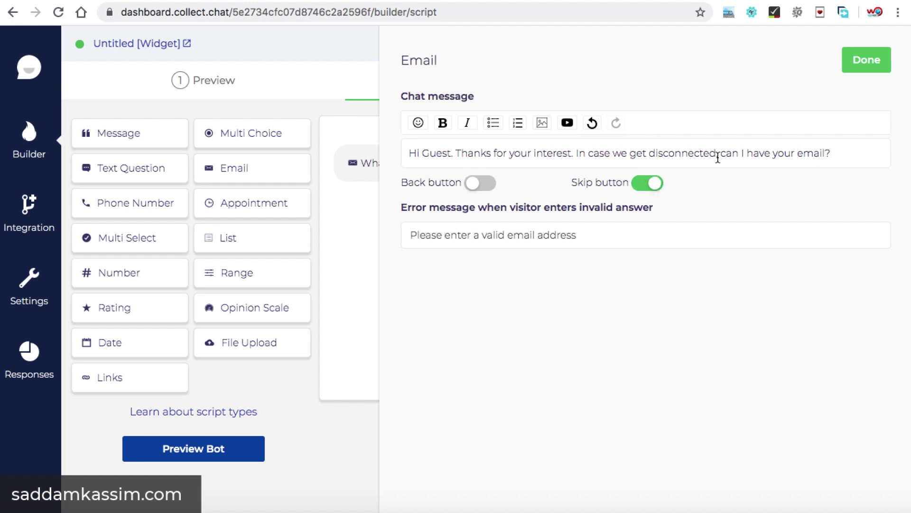
left_click(643, 186)
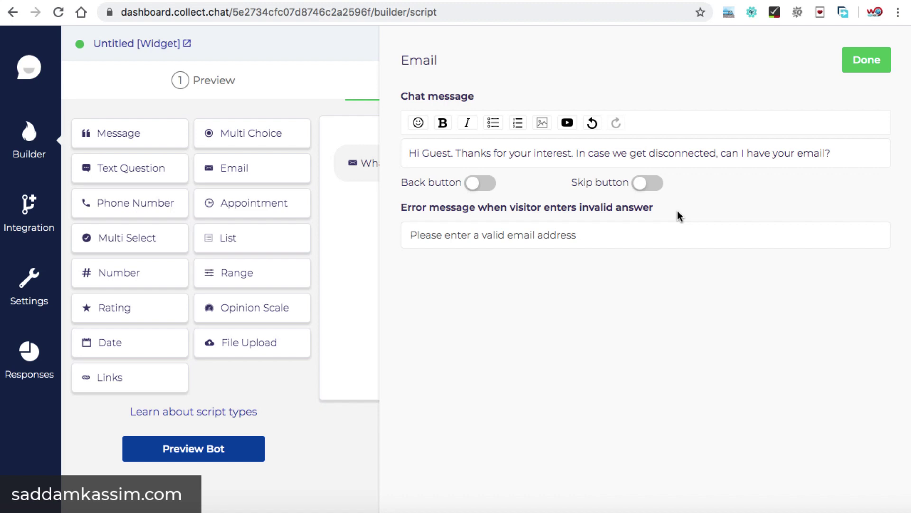
left_click_drag(577, 235, 411, 236)
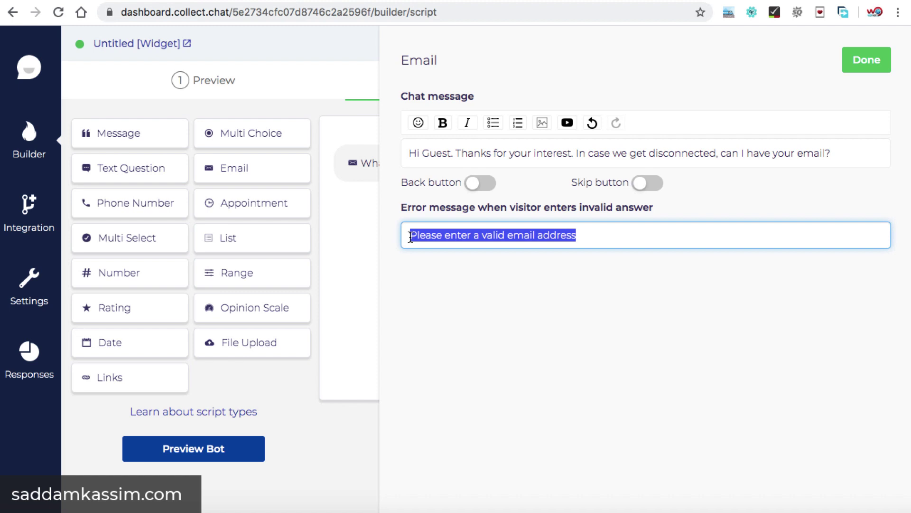
left_click(578, 233)
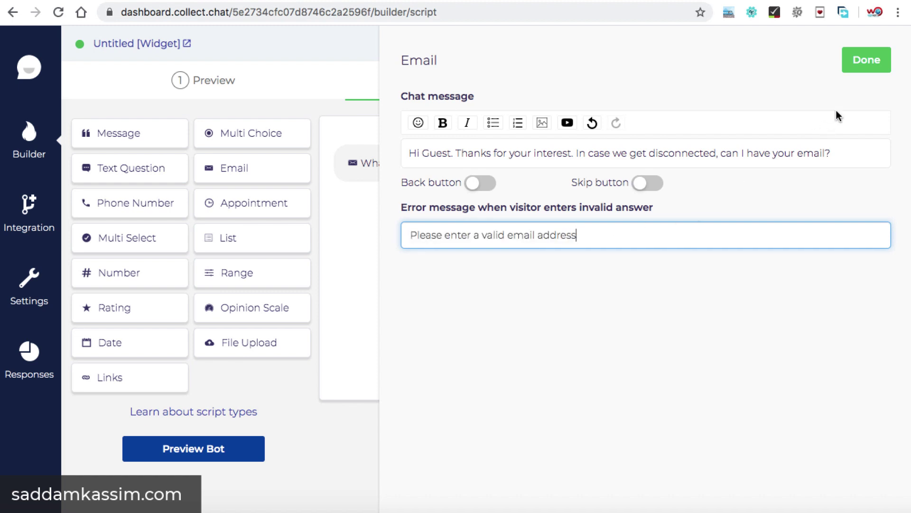
Save the edited email question and return to the widget preview.
left_click(866, 66)
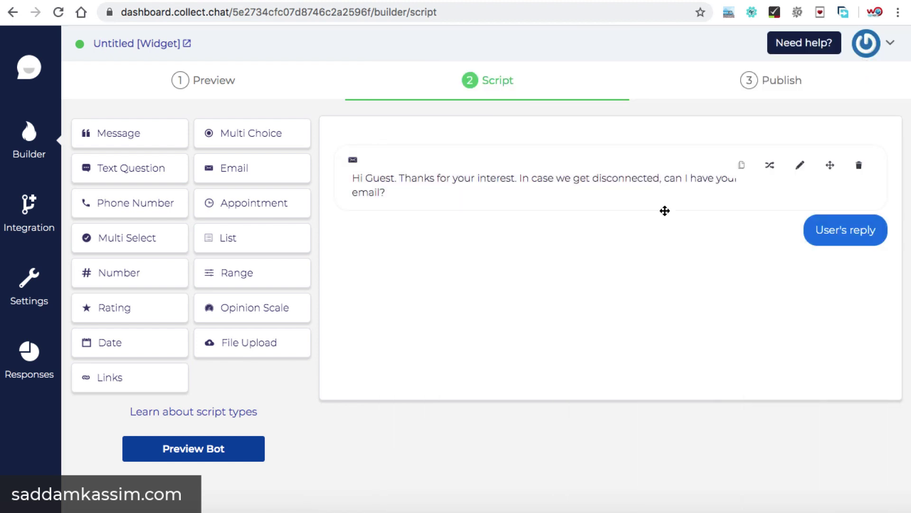
left_click(219, 88)
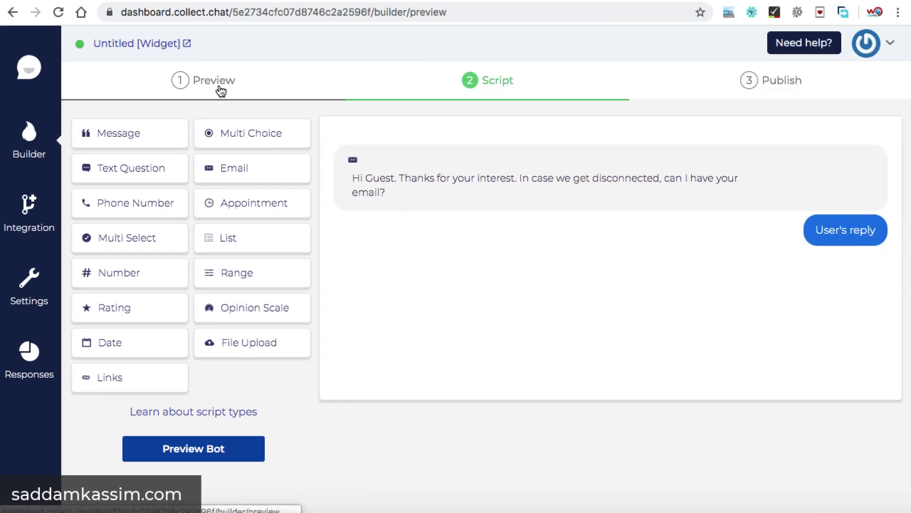
scroll(593, 303, "down", 2)
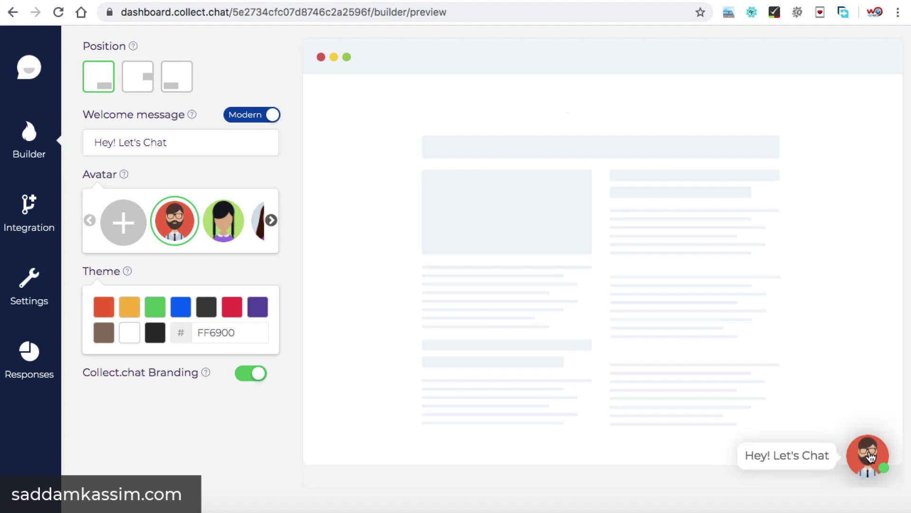
Send an invalid answer to get the valid-email error, then send a proper email address.
left_click(871, 457)
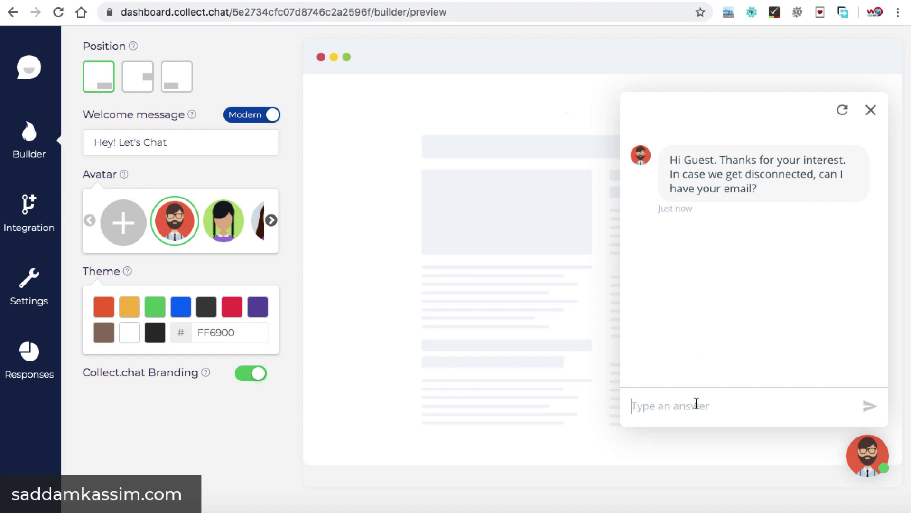
type("jay")
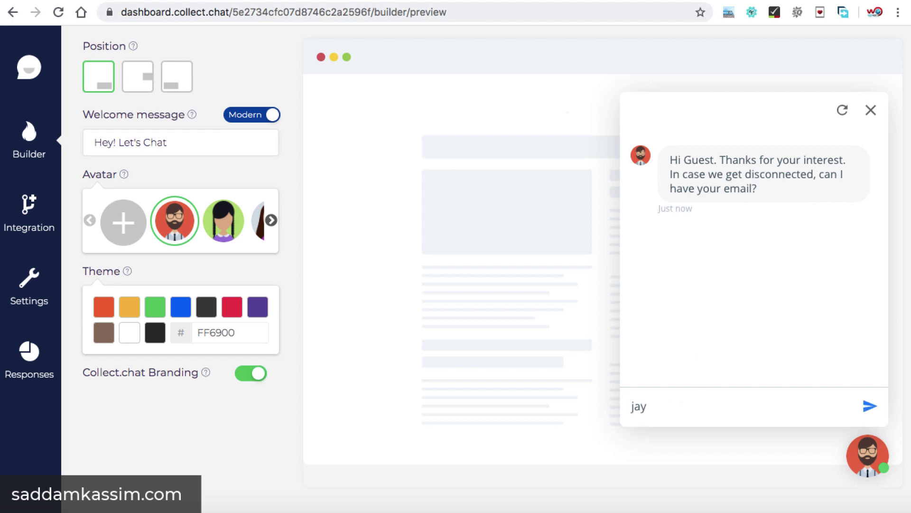
left_click(873, 409)
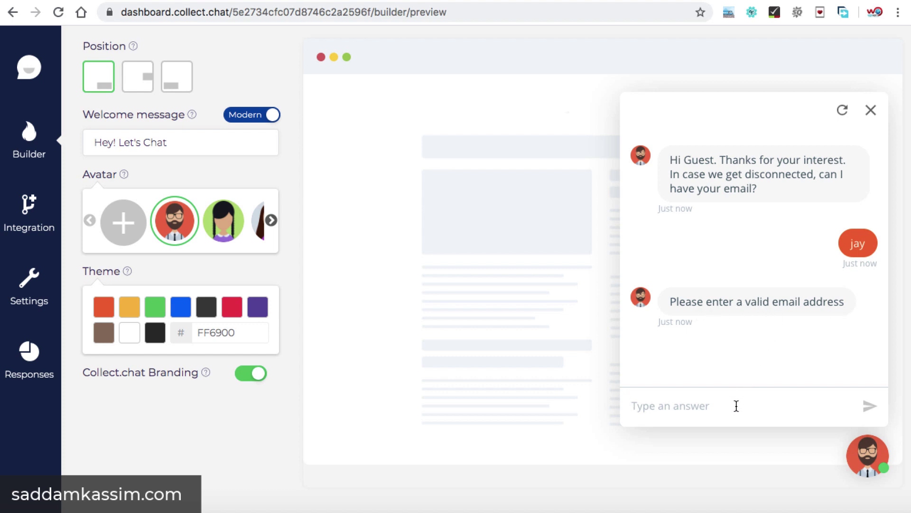
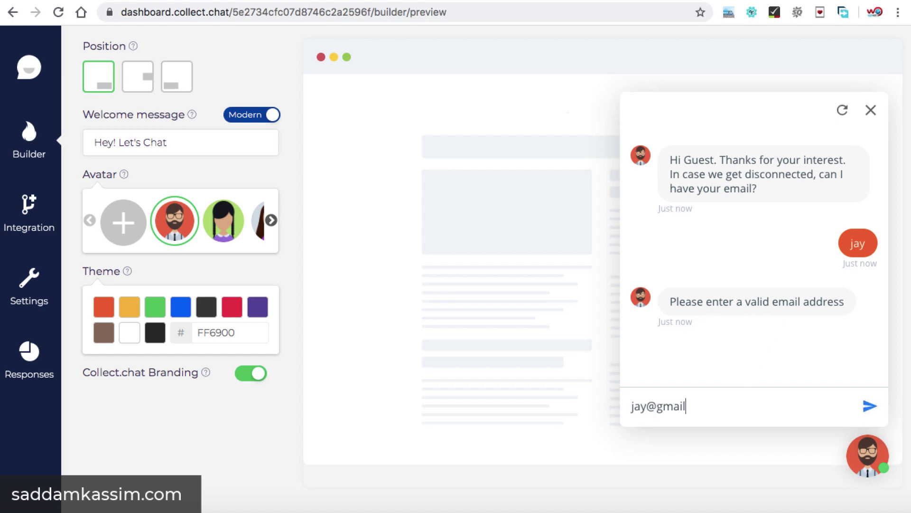
key("Return")
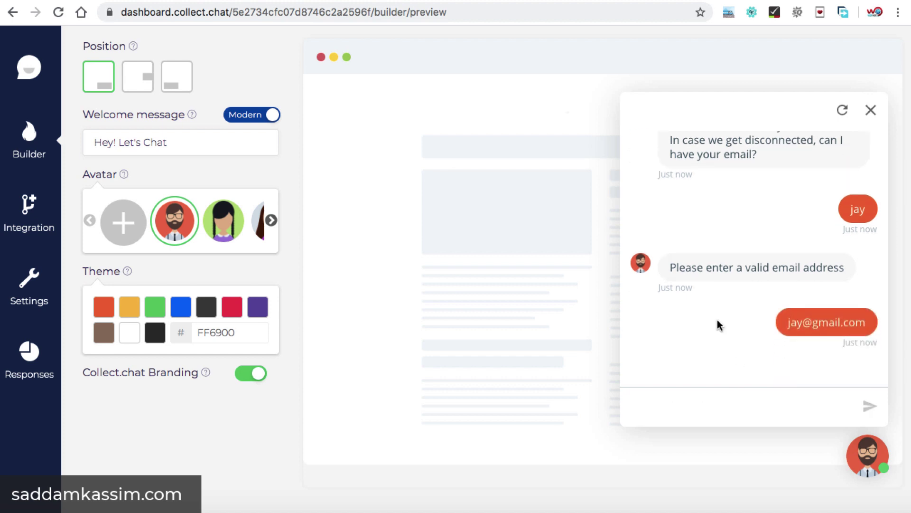
scroll(545, 260, "up", 3)
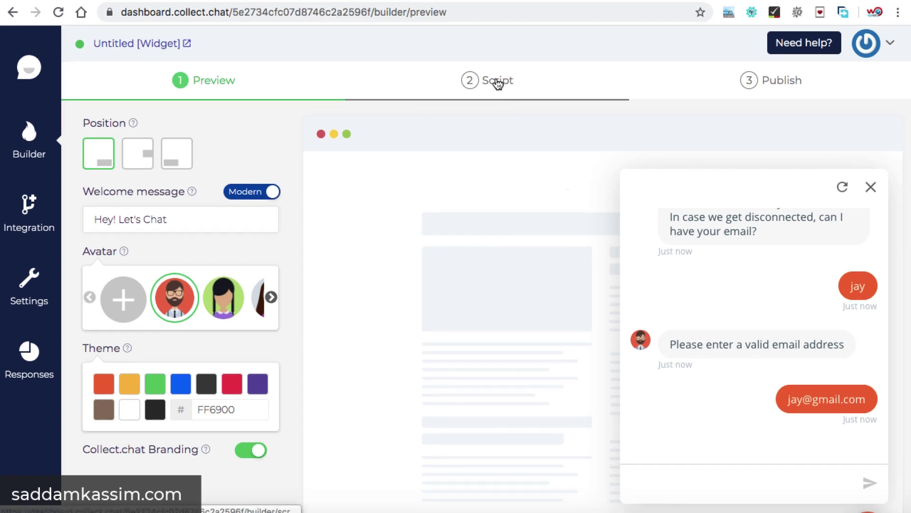
Append a Multi Select block reading 'Select your choices' below the email question.
left_click(497, 83)
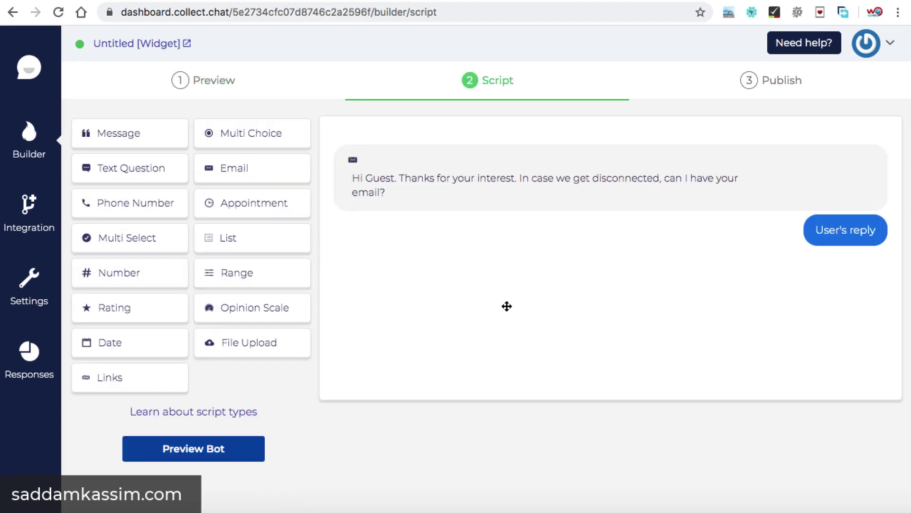
left_click(120, 247)
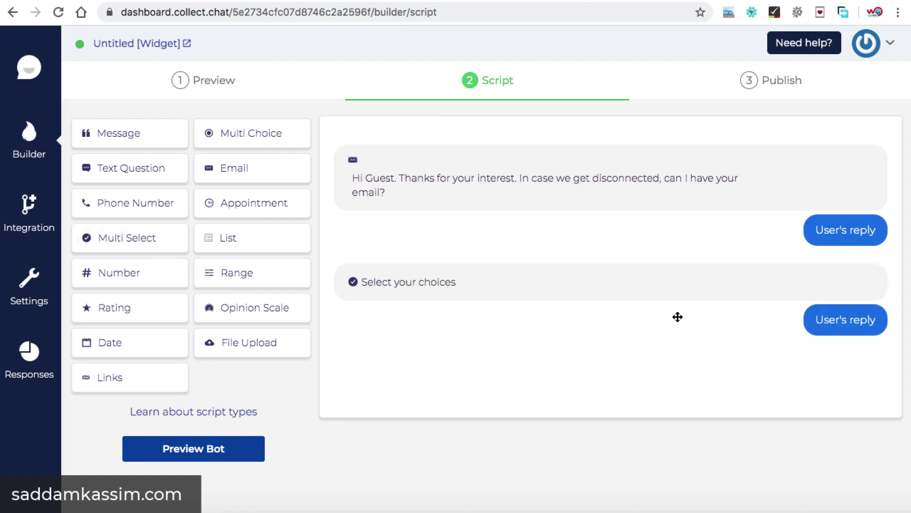
Change the multi-select question text to 'What are you looking for?'.
mouse_move(809, 286)
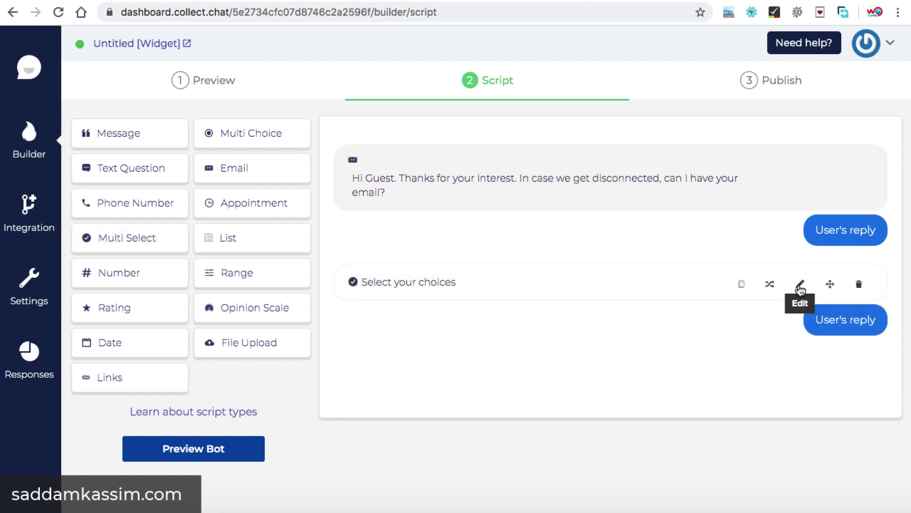
left_click(801, 287)
left_click_drag(521, 158, 406, 152)
key("BackSpace")
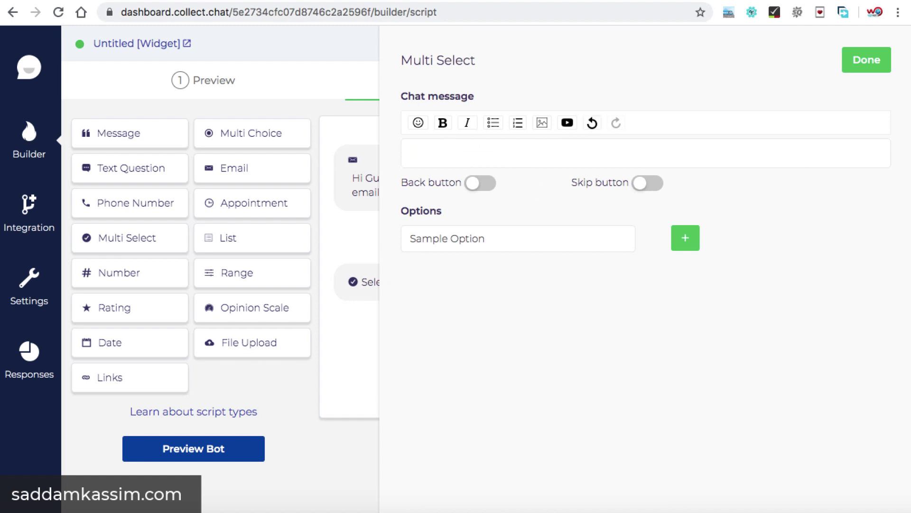
type("What are you looking for?")
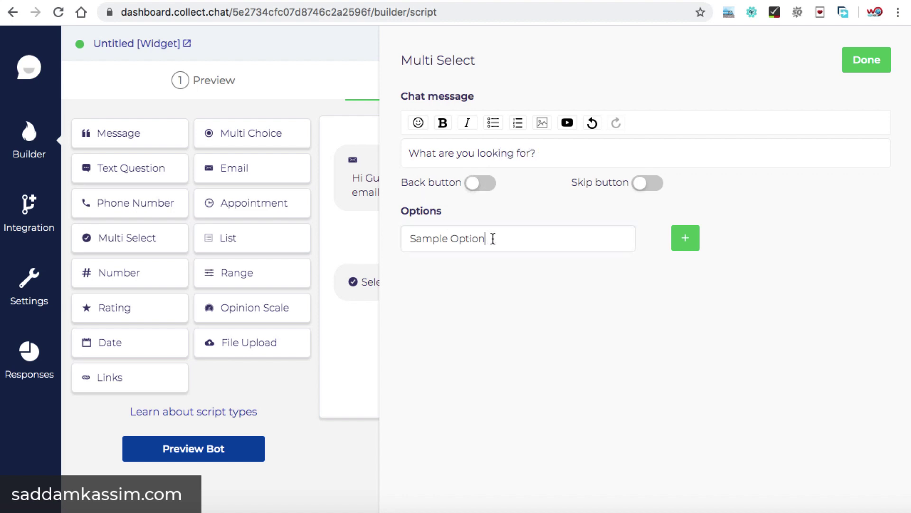
Add options Web Design Services, SEO and Facebook marketing, enable Back button, and save.
left_click_drag(486, 237, 412, 235)
type("We")
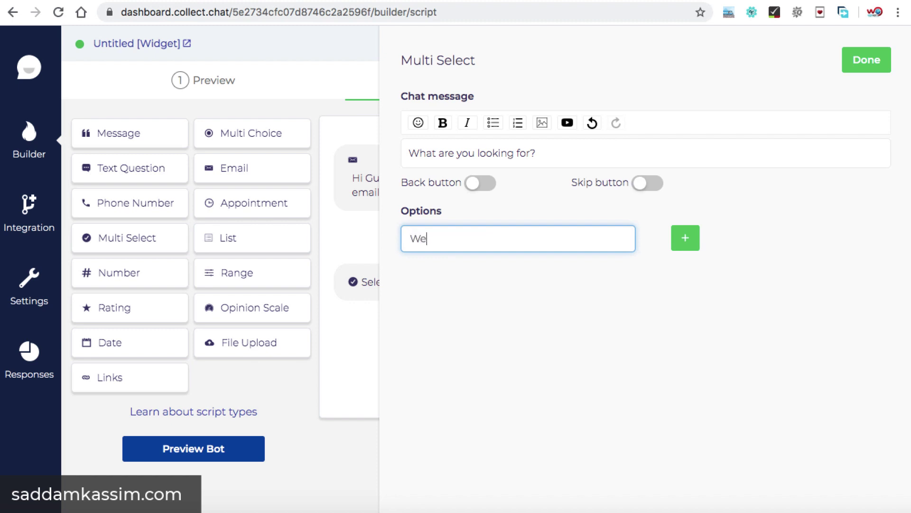
type("b Design Services")
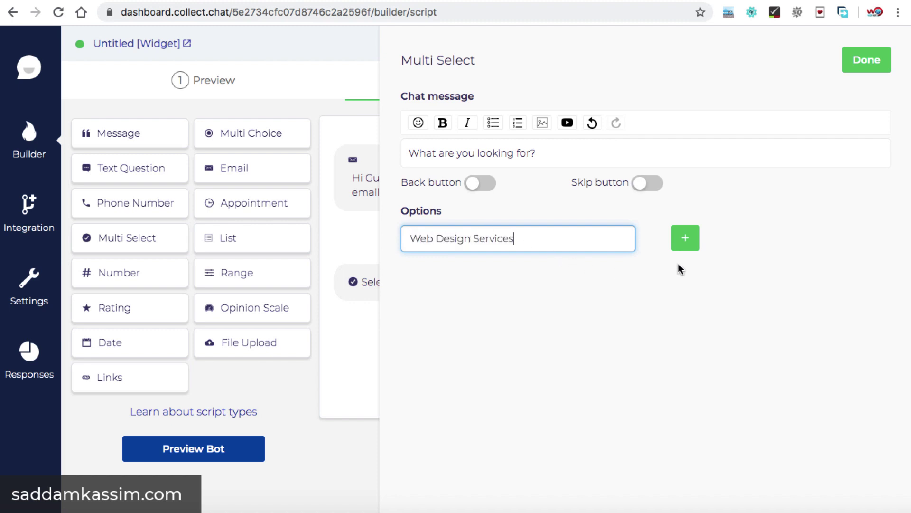
left_click(685, 240)
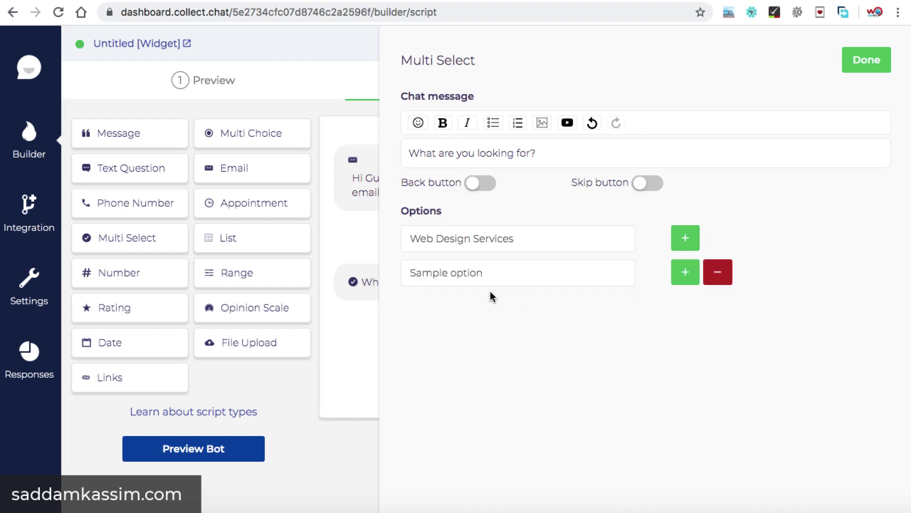
triple_click(494, 278)
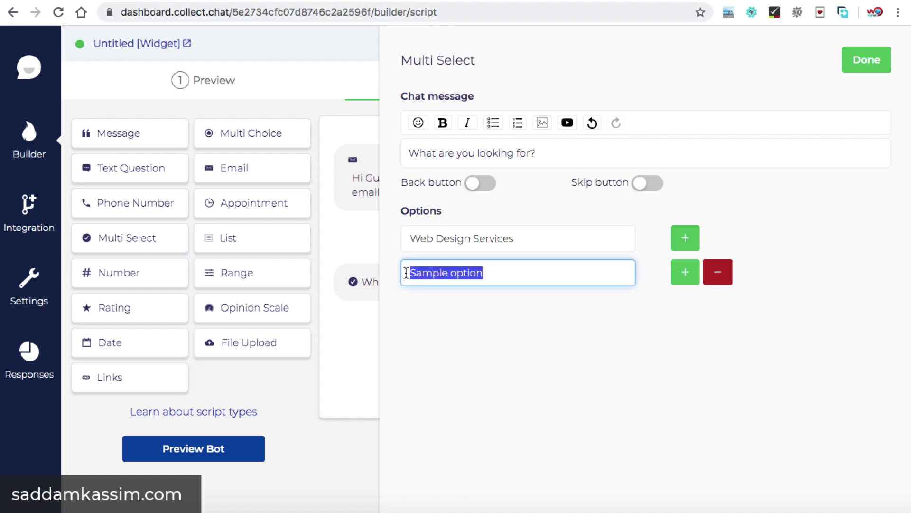
key("BackSpace")
type("SEO")
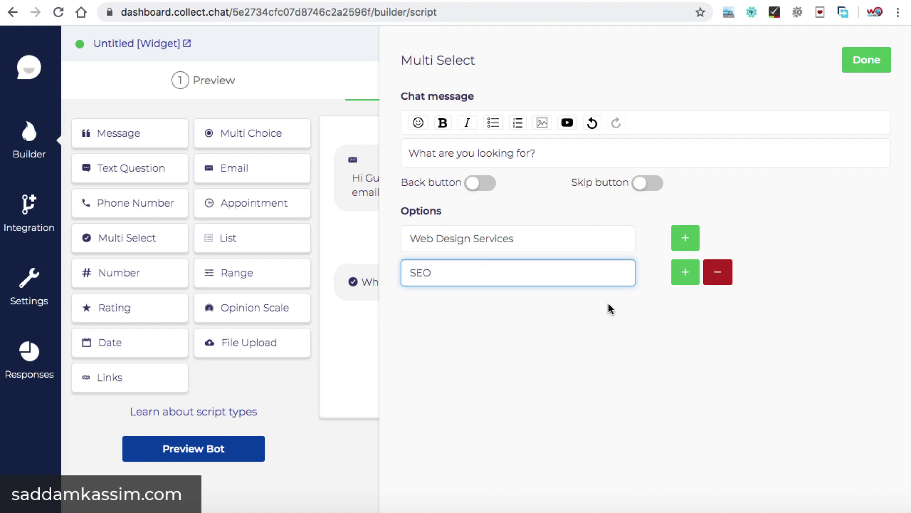
left_click(680, 278)
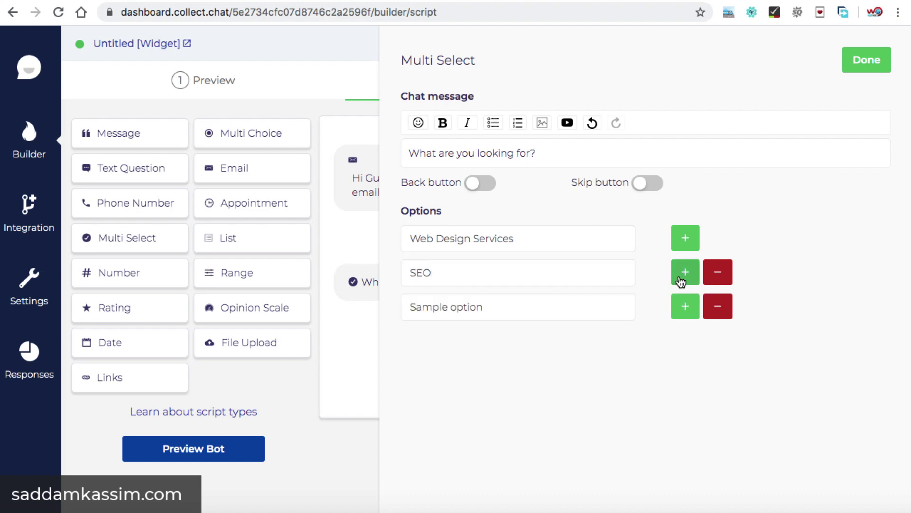
triple_click(506, 307)
type("Fa")
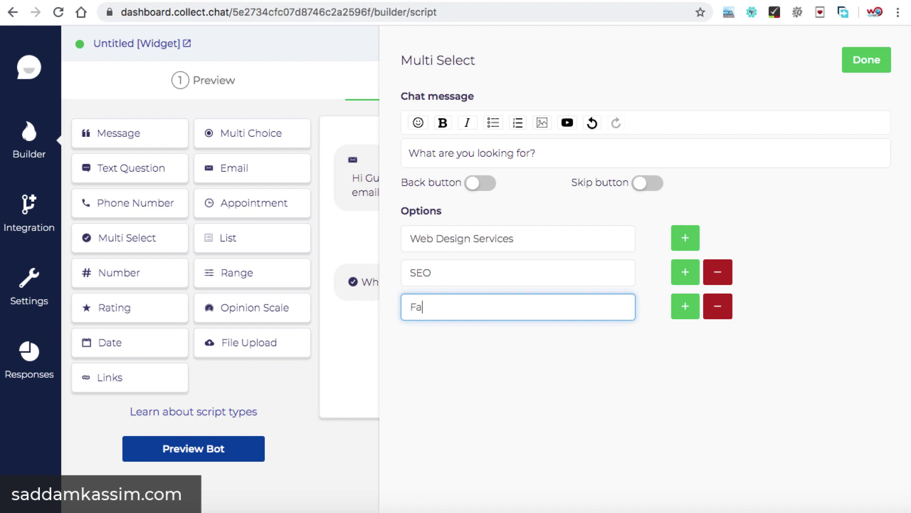
type("cebook marketing")
left_click(488, 189)
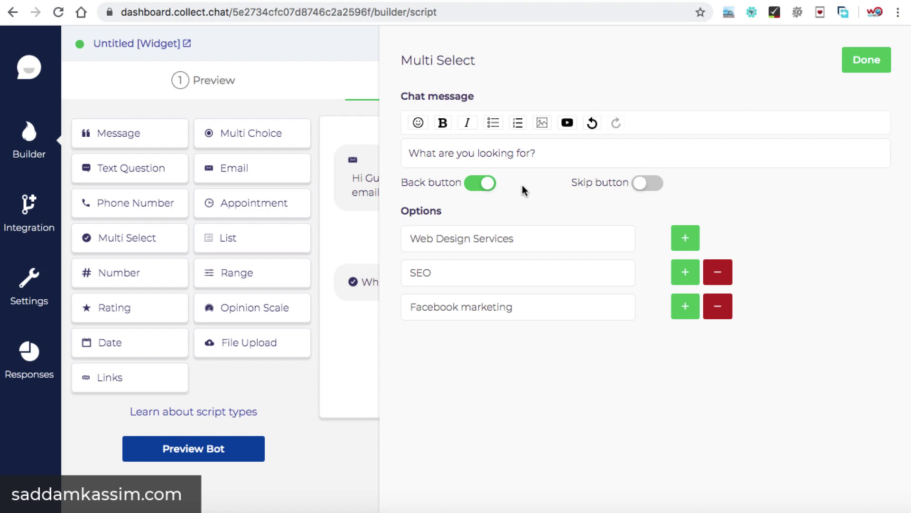
left_click(870, 60)
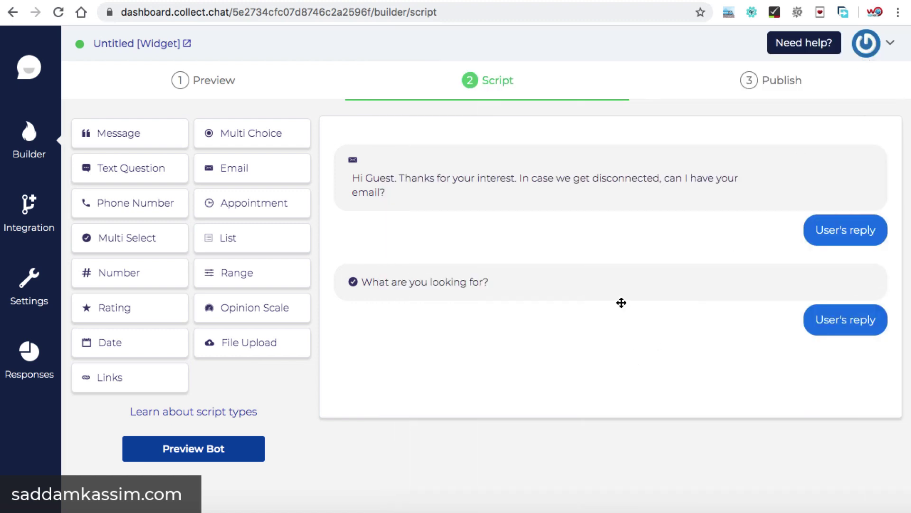
left_click(214, 82)
scroll(670, 276, "down", 2)
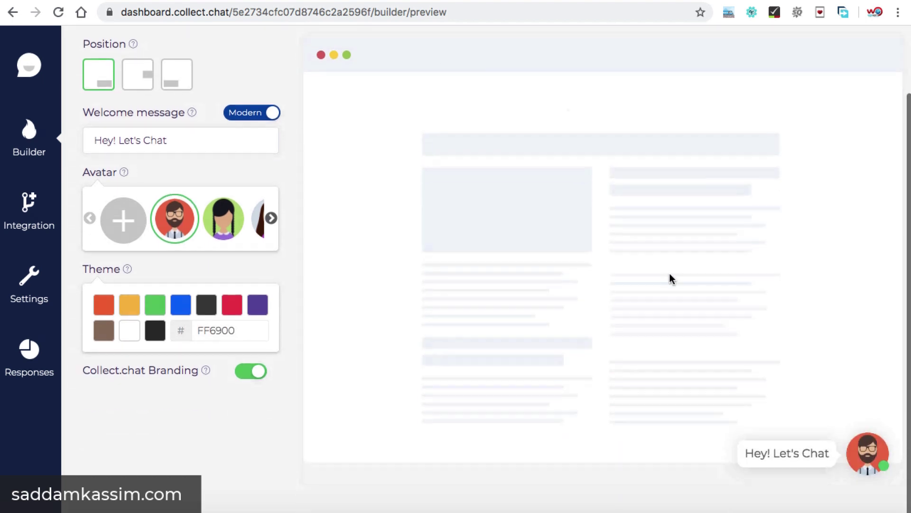
left_click(854, 442)
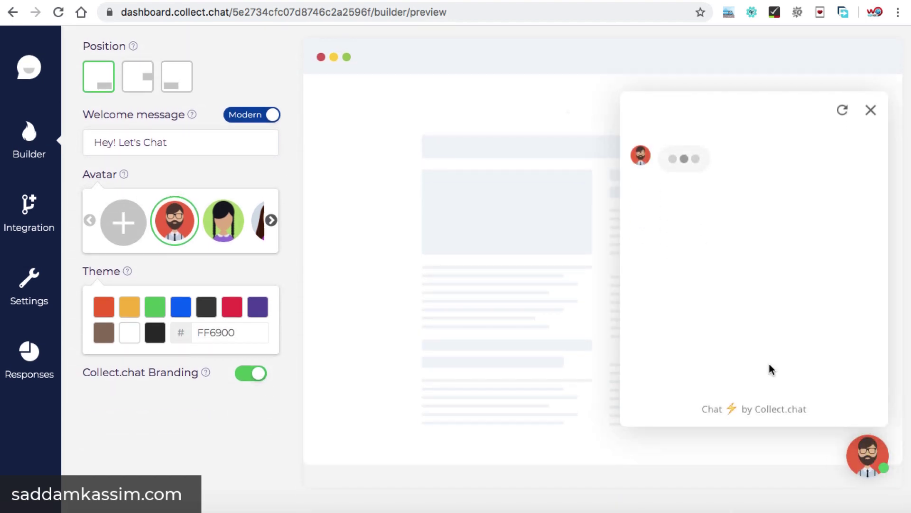
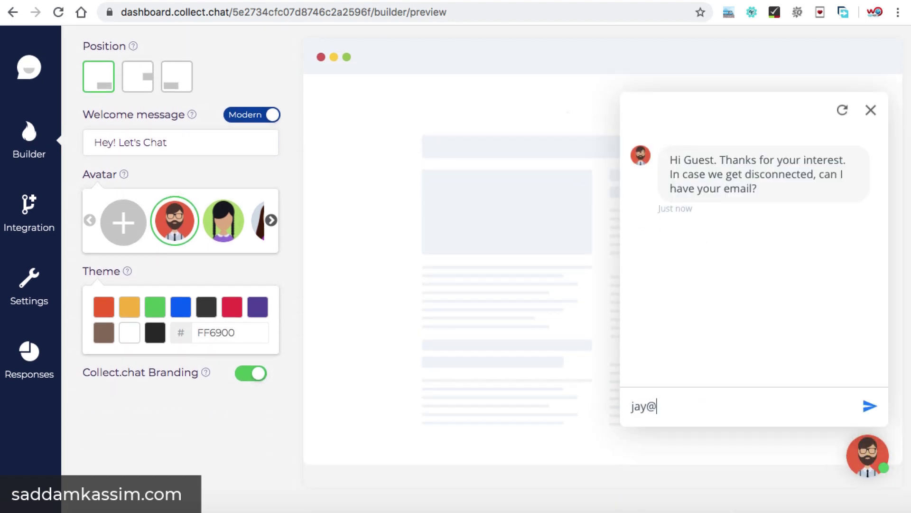
key("Return")
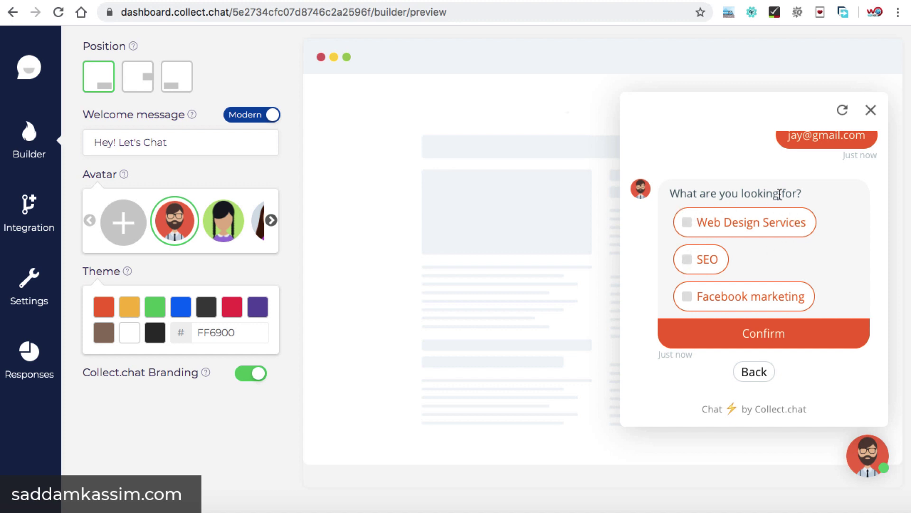
left_click(688, 223)
left_click(689, 260)
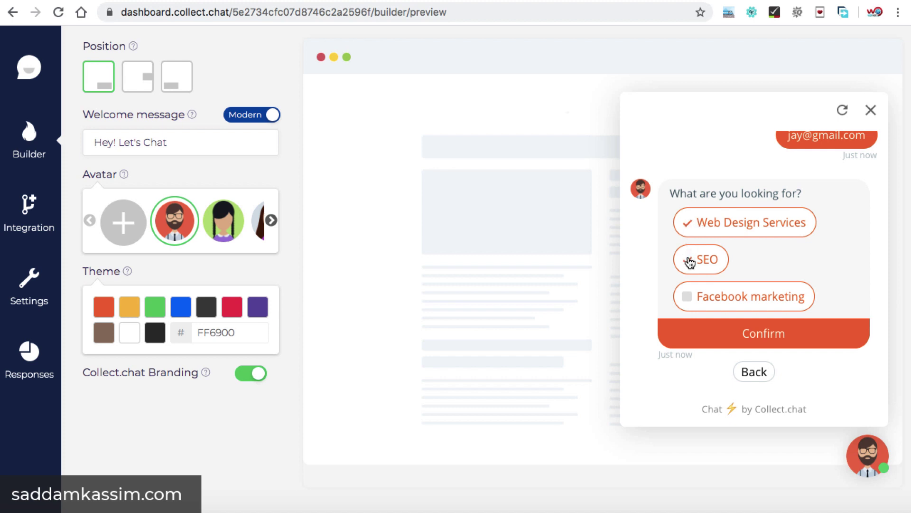
left_click(689, 298)
left_click(691, 260)
left_click(688, 227)
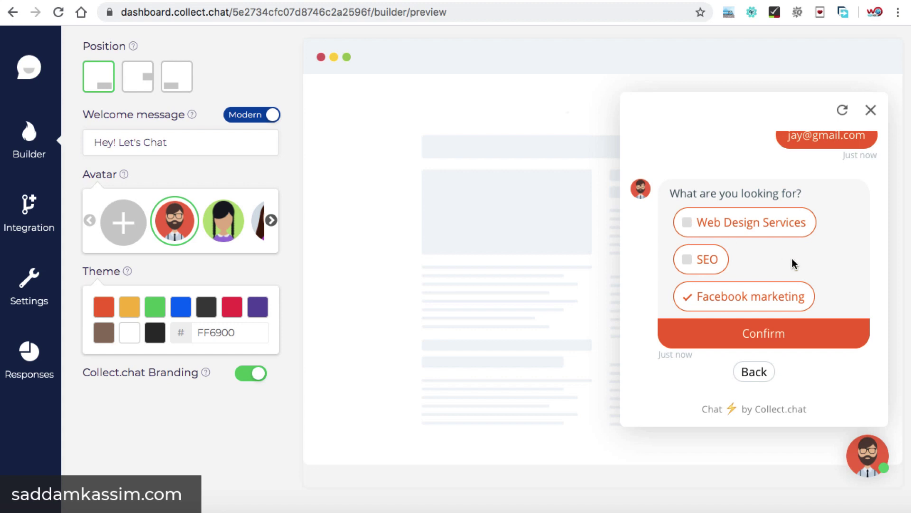
left_click(776, 335)
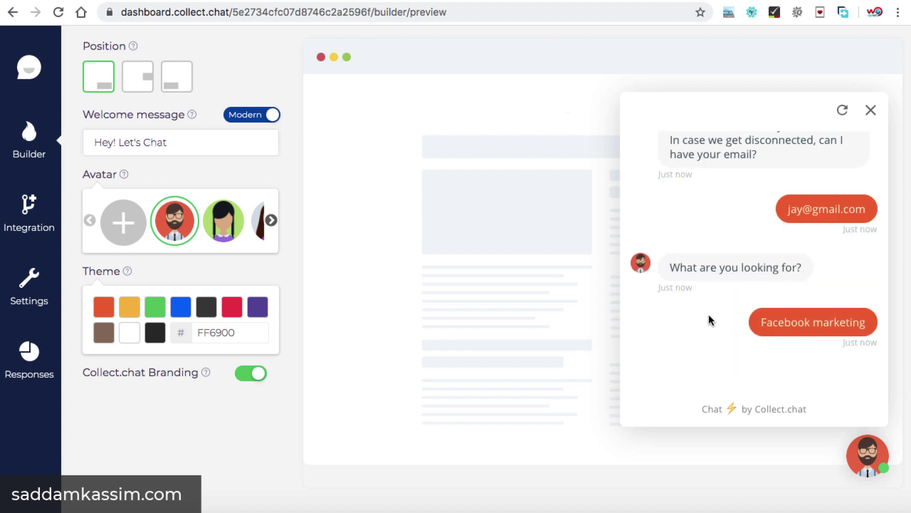
scroll(556, 211, "up", 3)
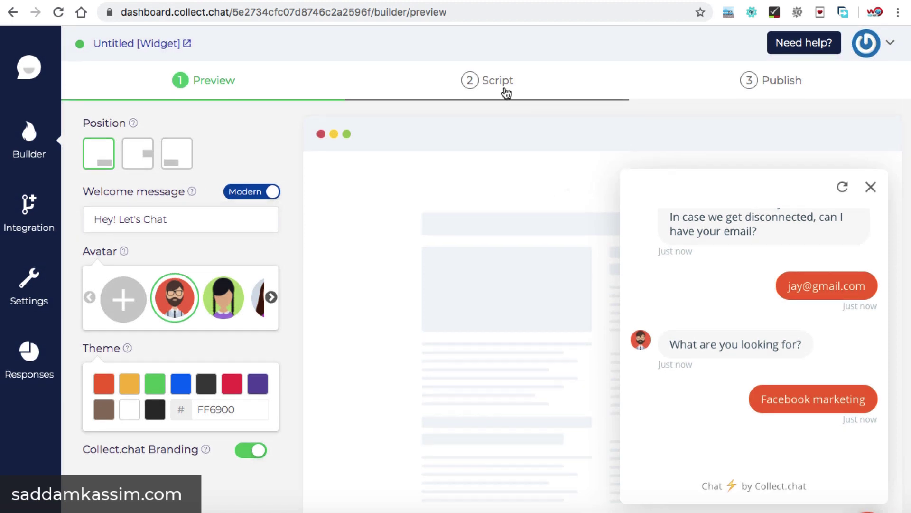
left_click(500, 85)
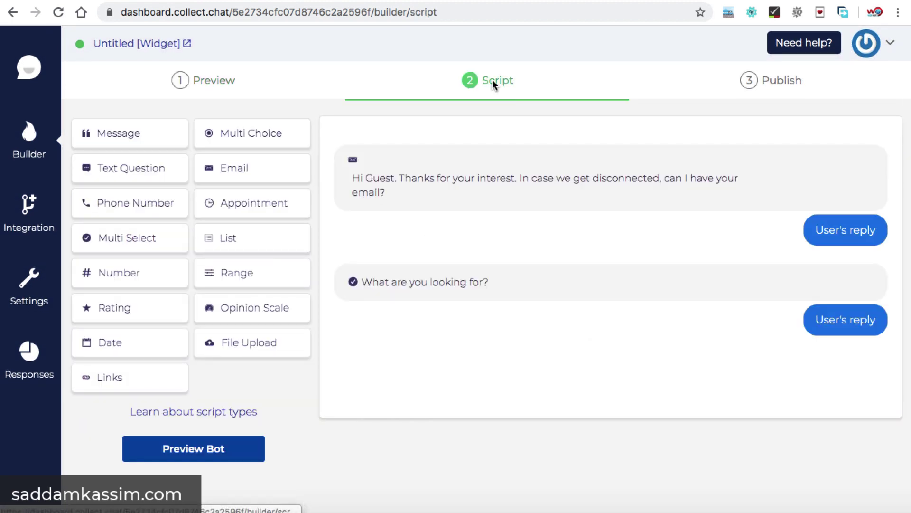
Add a Range question reading 'What is your Budget?' with the Back button enabled.
left_click(255, 280)
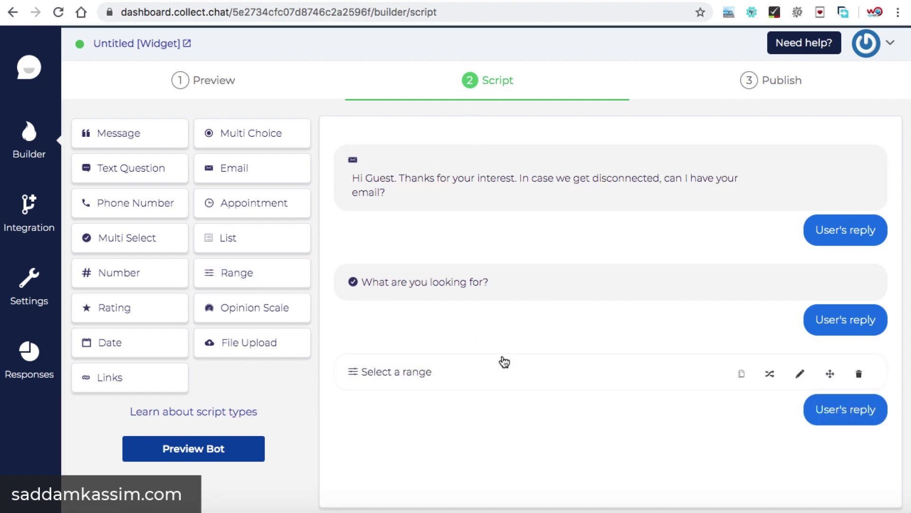
mouse_move(830, 375)
left_click(801, 376)
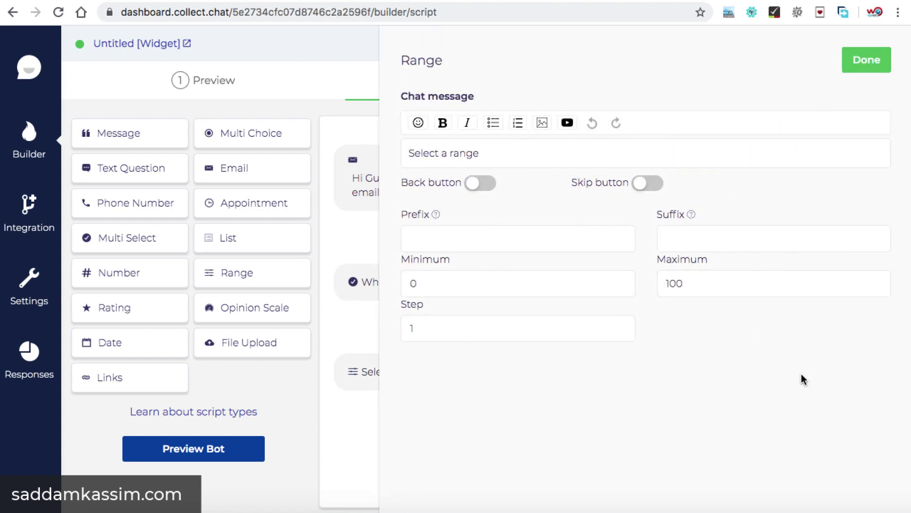
left_click_drag(498, 153, 394, 156)
type("What is yo")
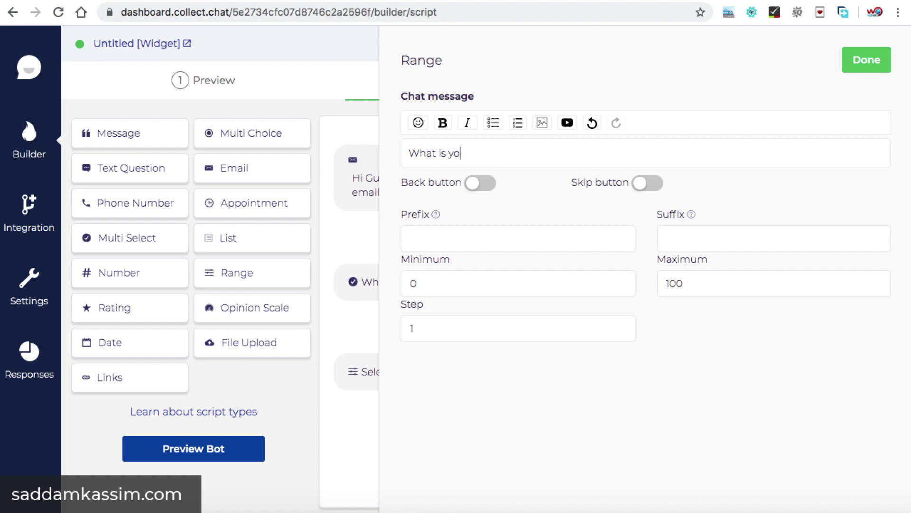
type("ur Budget?")
left_click(480, 183)
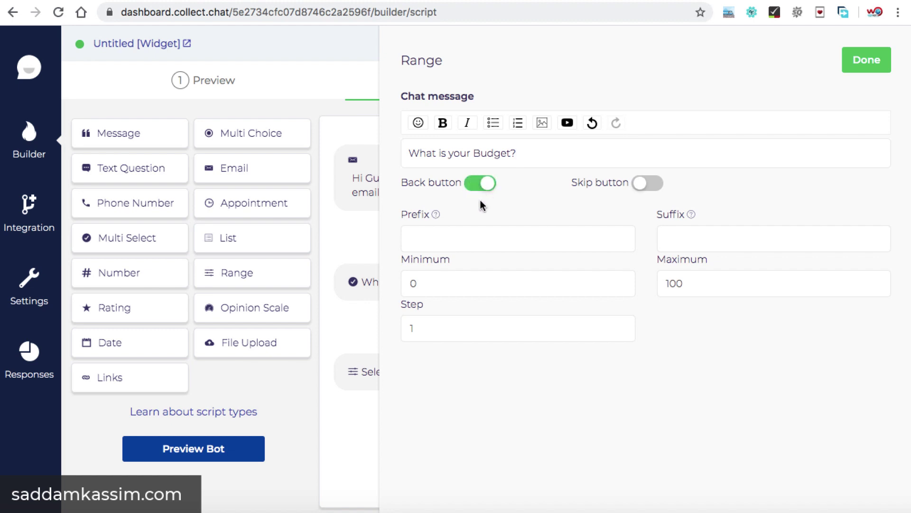
Set the range to $ prefix, minimum 200, maximum 10000, step 3, and save.
left_click(467, 232)
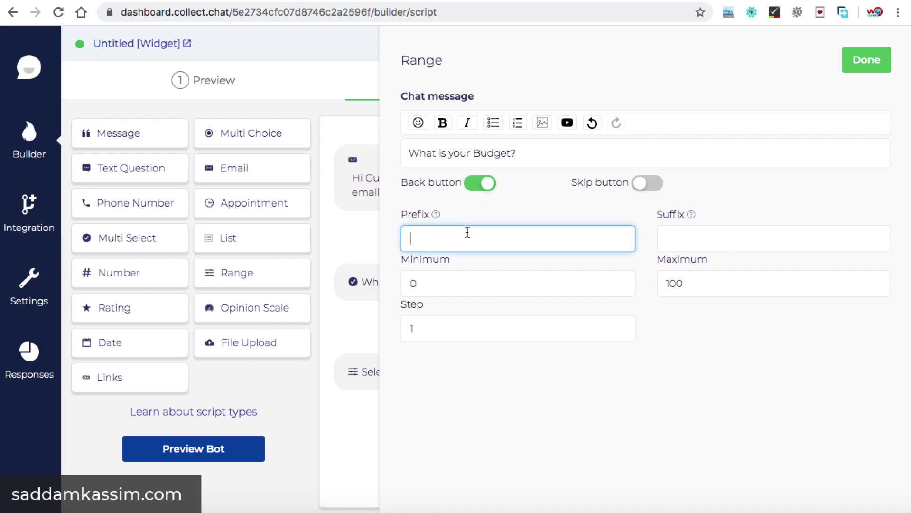
type("$")
left_click(510, 213)
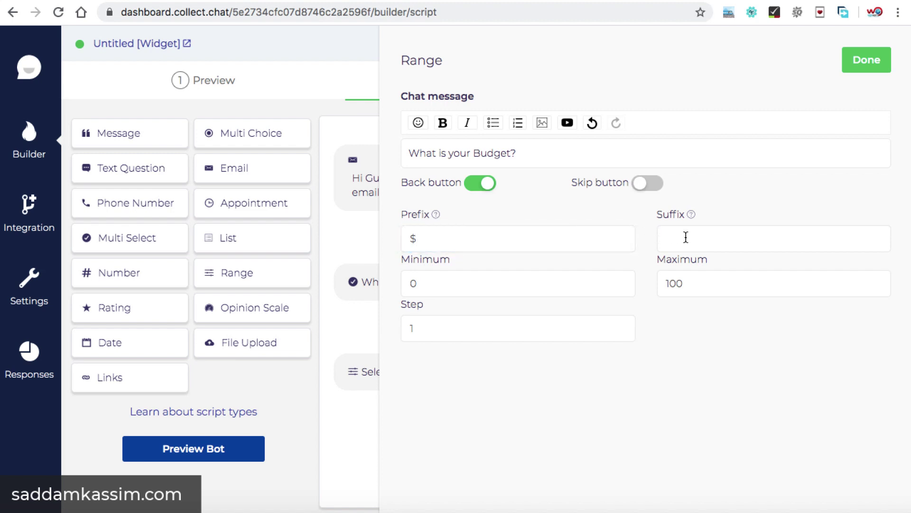
left_click(700, 237)
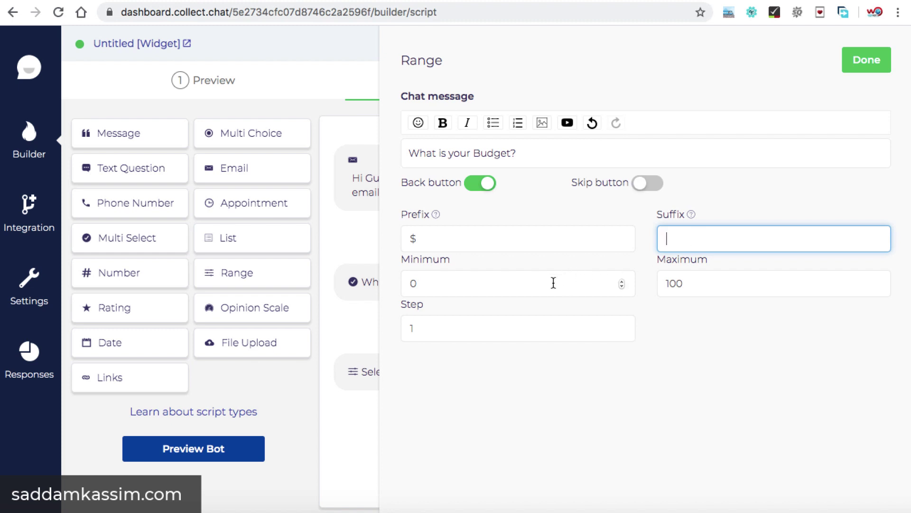
left_click_drag(553, 284, 407, 286)
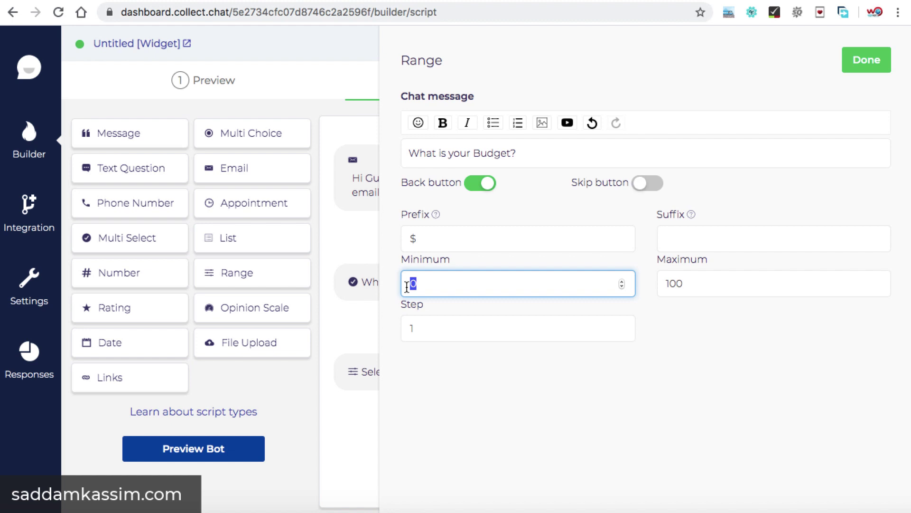
type("200")
left_click(687, 284)
type("00")
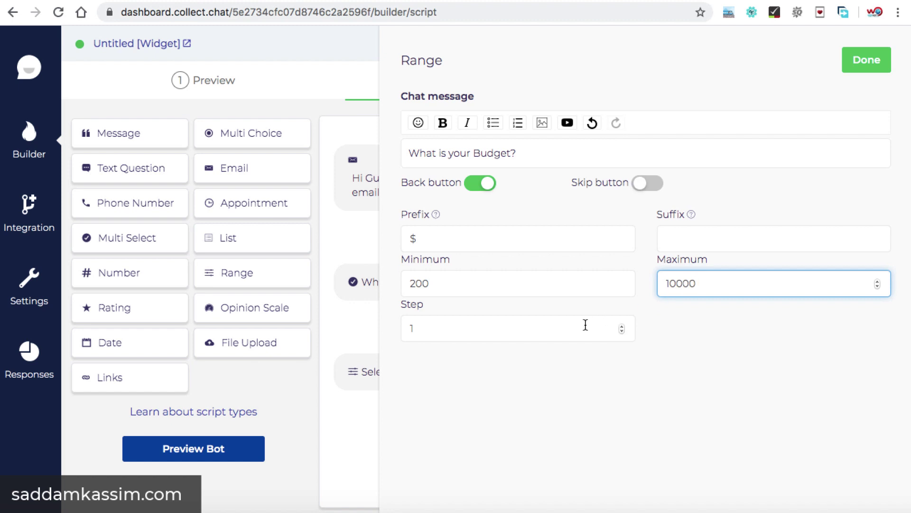
left_click(542, 324)
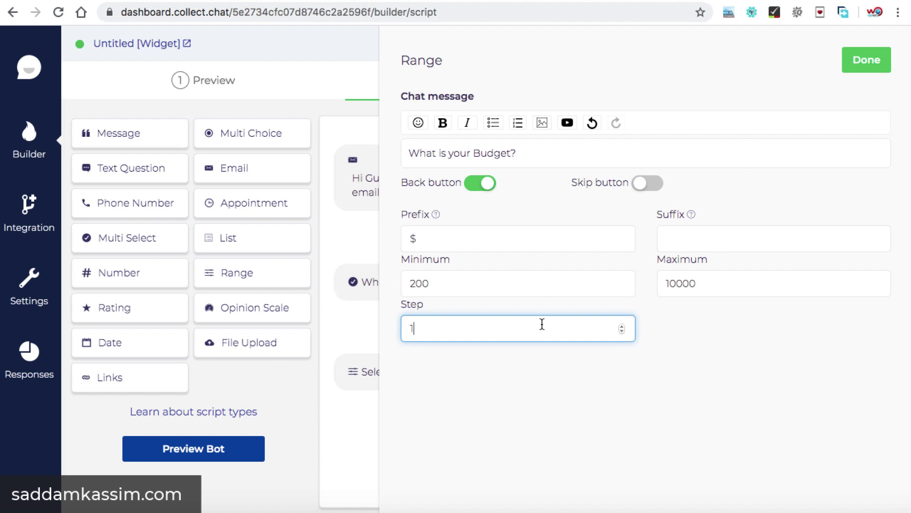
left_click(622, 326)
left_click(621, 326)
left_click(622, 326)
left_click(622, 326)
left_click(622, 326)
left_click(865, 61)
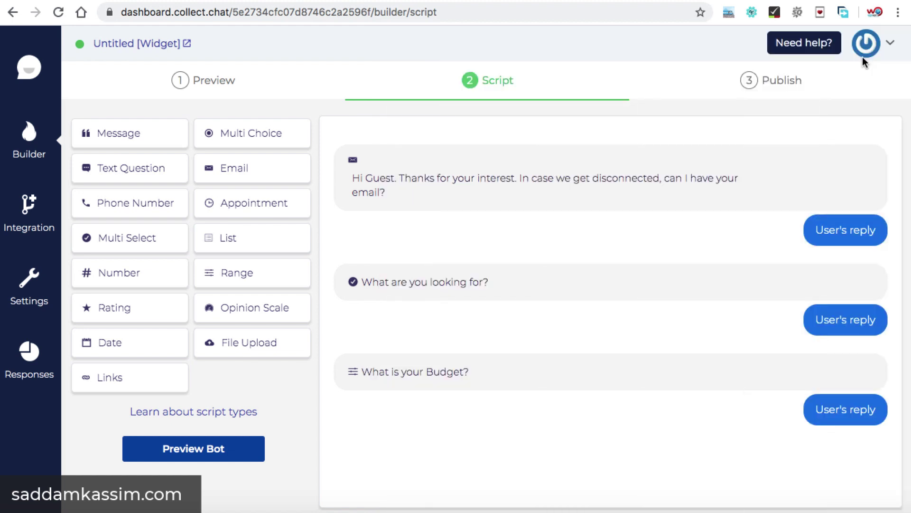
Open the widget preview chat and answer the email question with an email address.
left_click(206, 86)
scroll(720, 247, "down", 2)
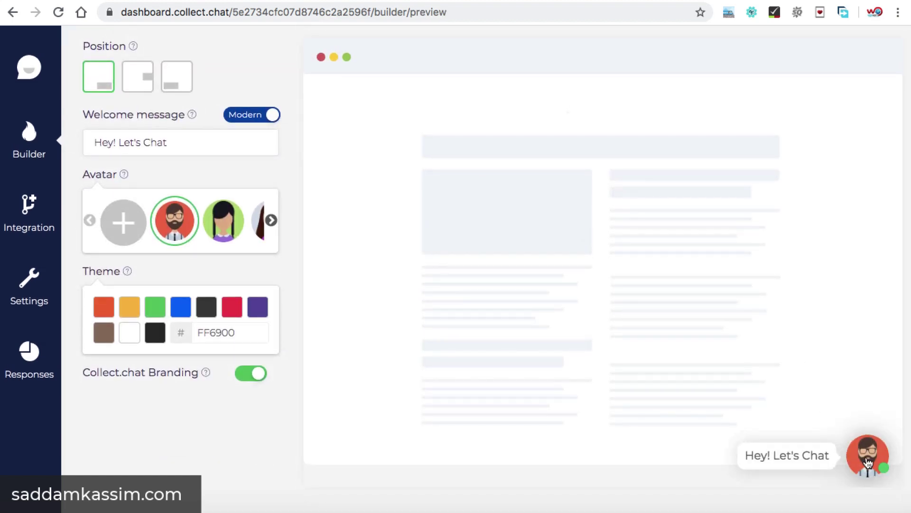
left_click(868, 462)
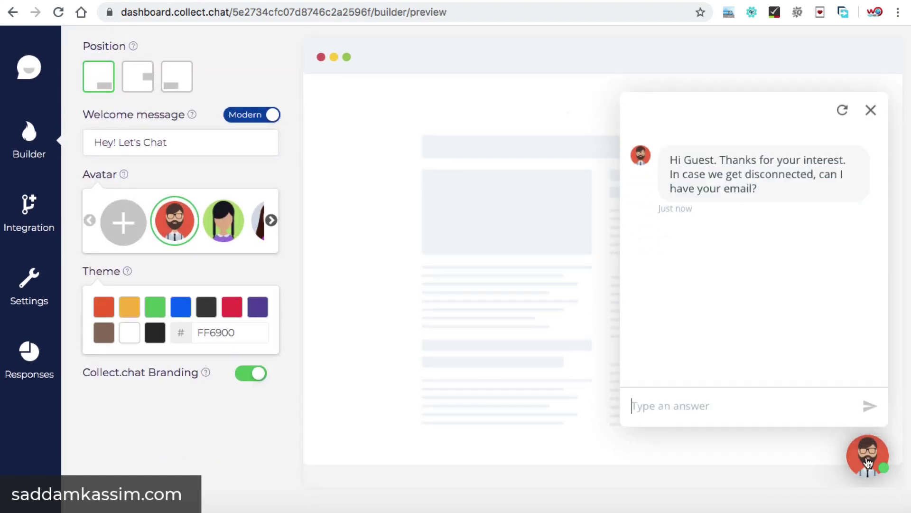
key("Return")
Choose SEO as the service and submit a 10000 budget on the slider.
left_click(687, 259)
left_click(753, 335)
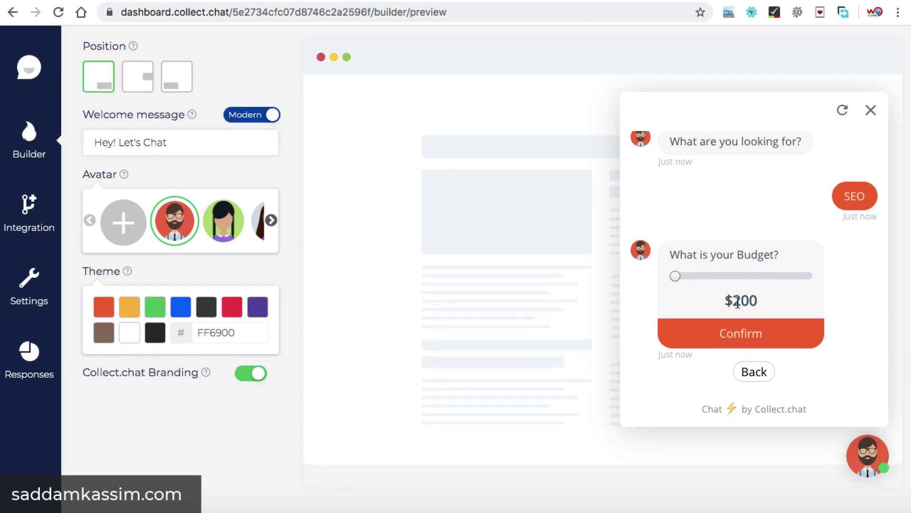
left_click_drag(674, 282, 809, 278)
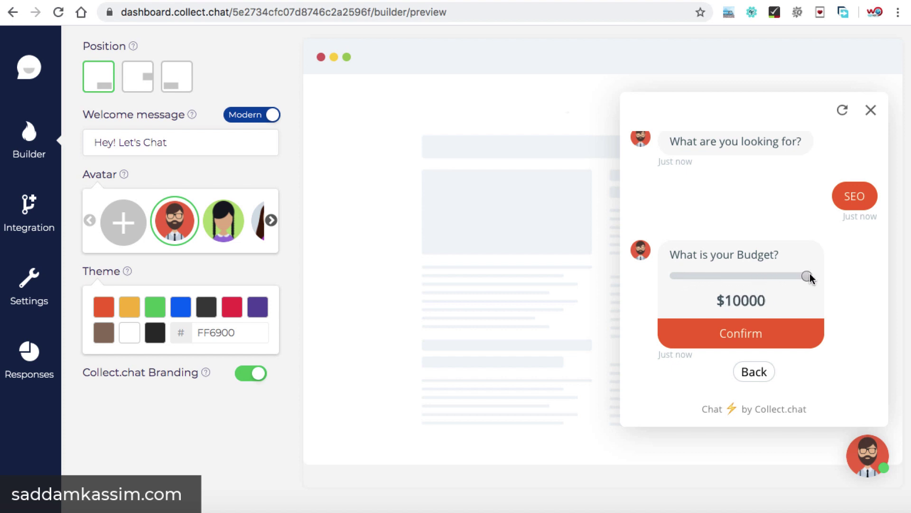
left_click(751, 335)
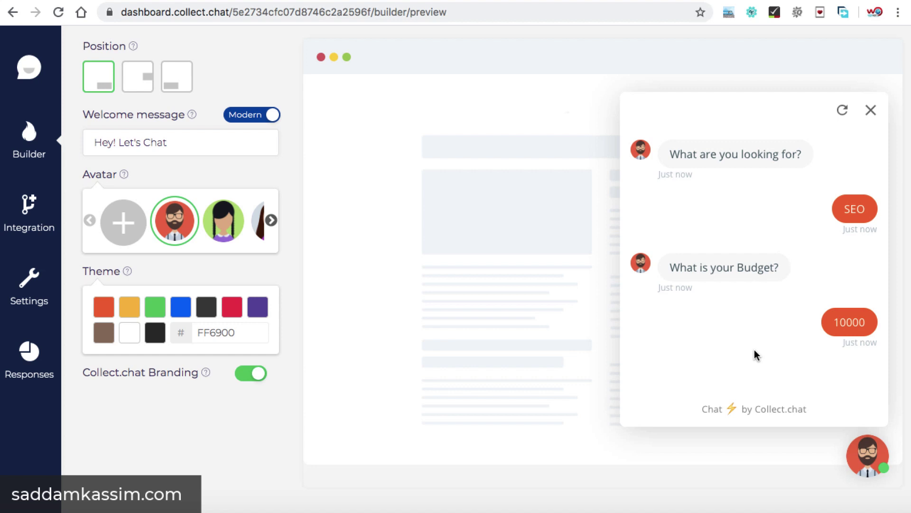
scroll(539, 270, "up", 3)
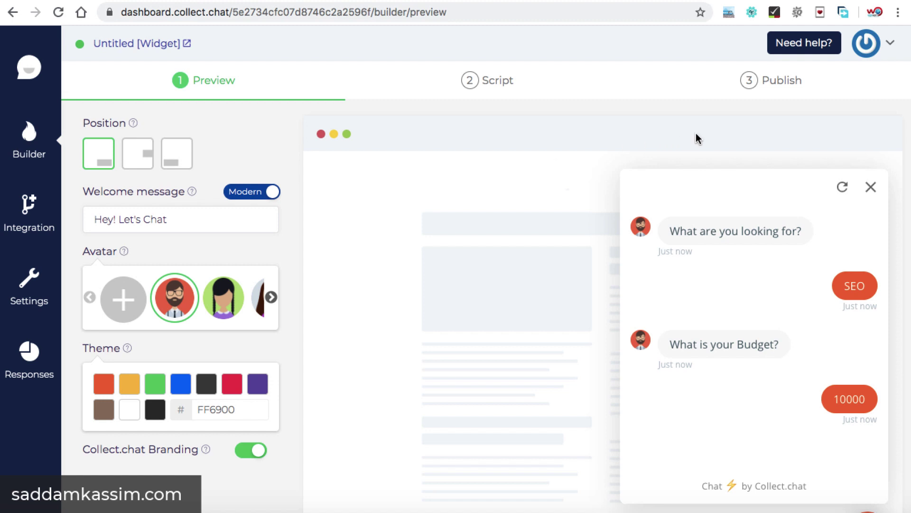
Copy the 'Add to website' embed script from the Publish step.
left_click(777, 83)
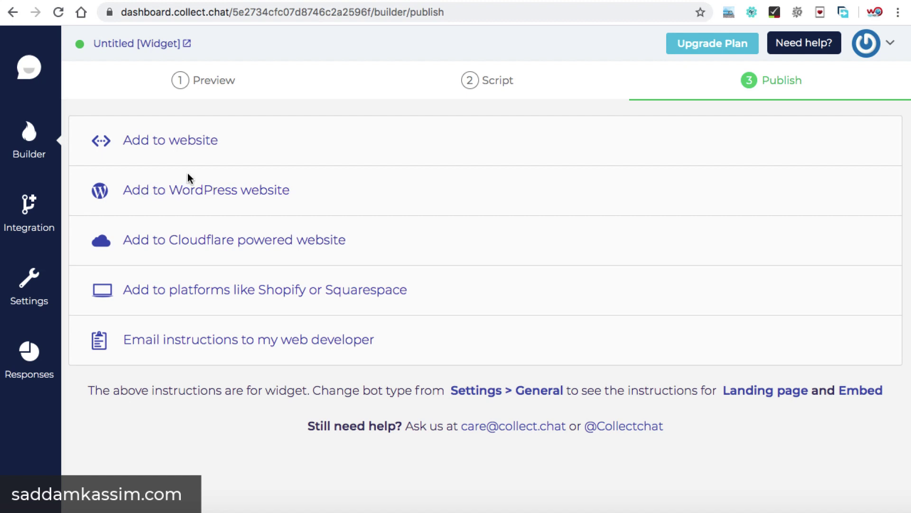
left_click(163, 143)
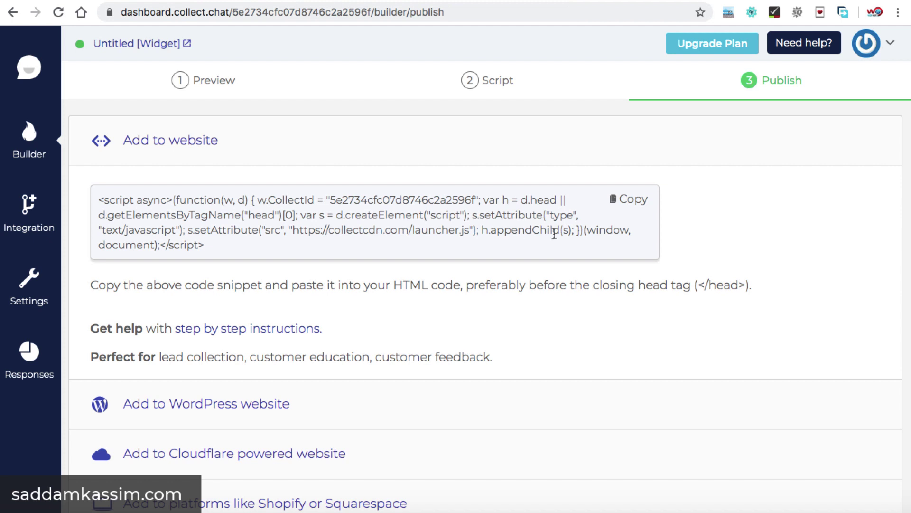
left_click(632, 203)
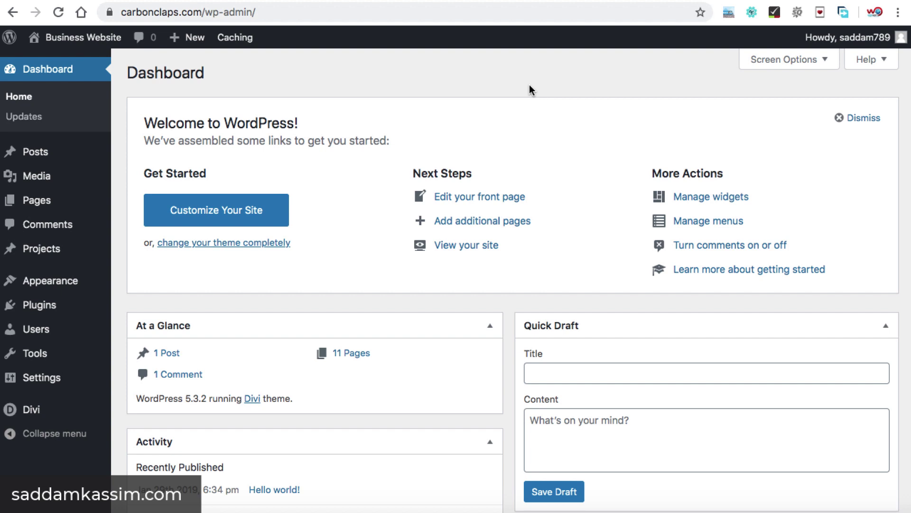
Search plugins for 'custom css js' and install Simple Custom CSS and JS.
mouse_move(95, 305)
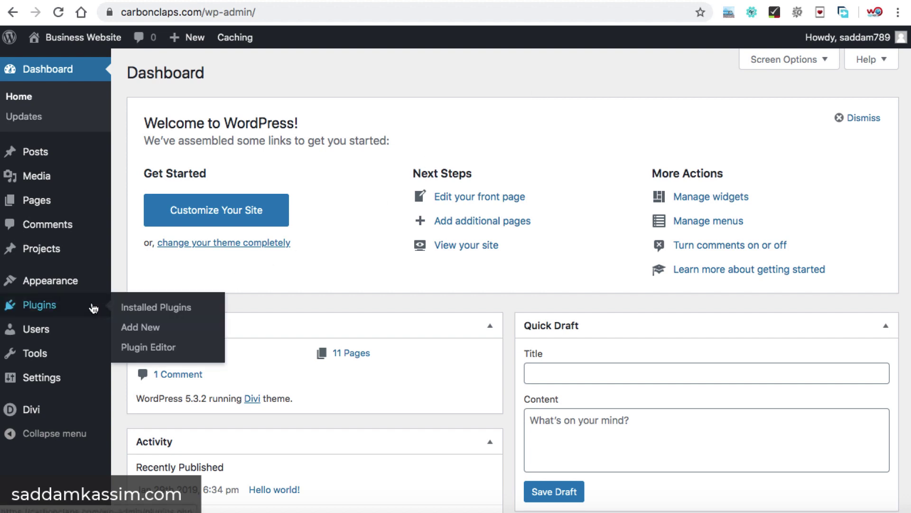
left_click(134, 331)
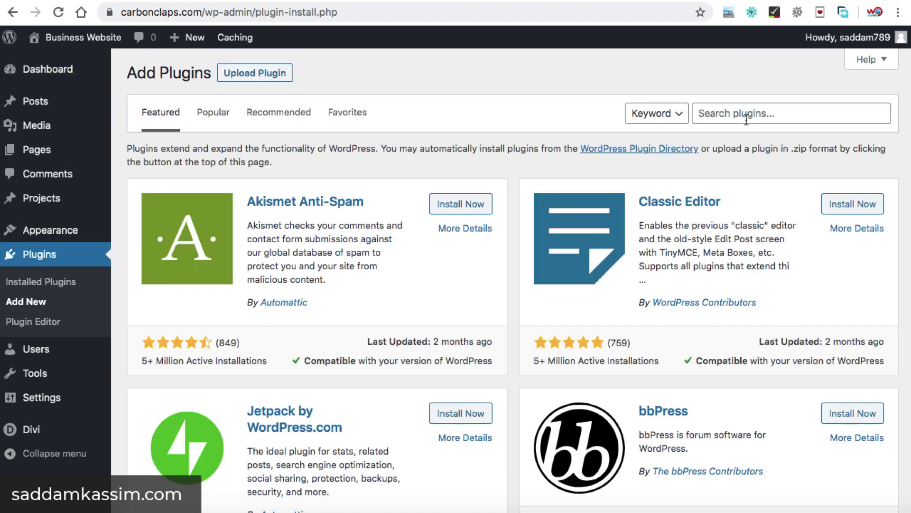
left_click(746, 120)
type("custo")
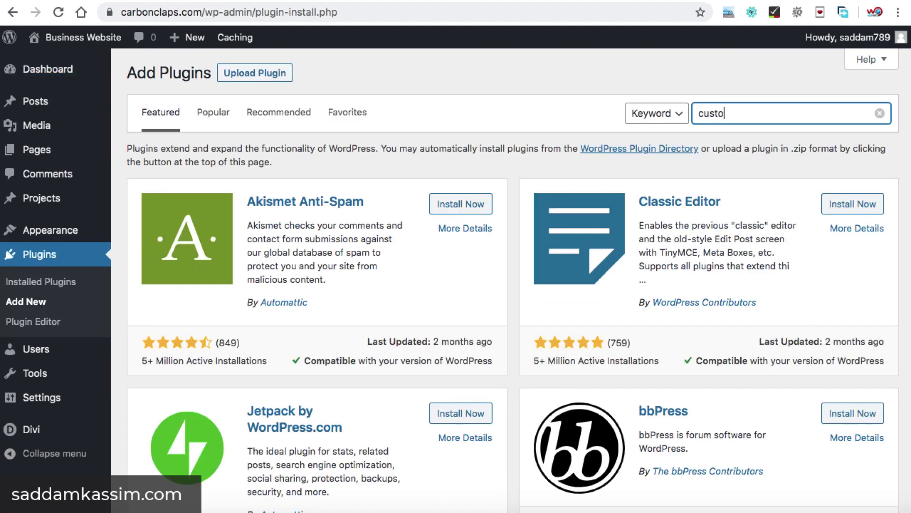
type("m css js")
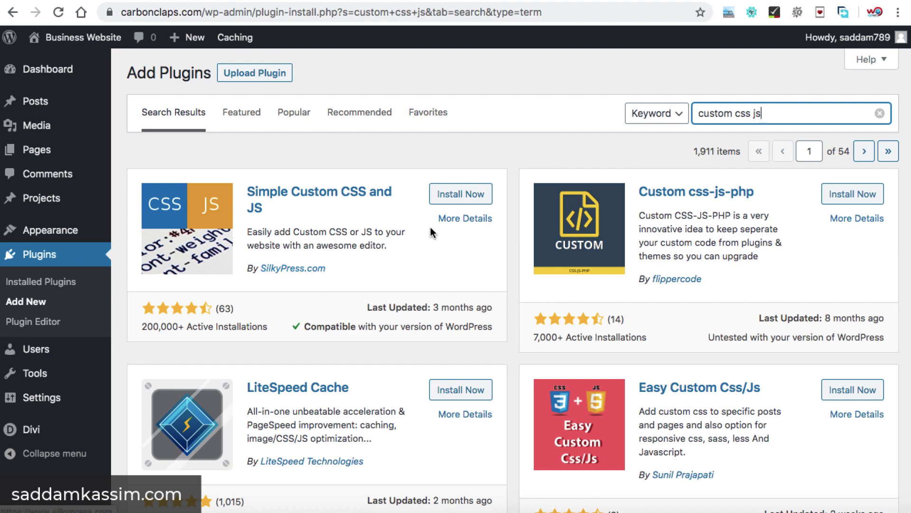
left_click(459, 197)
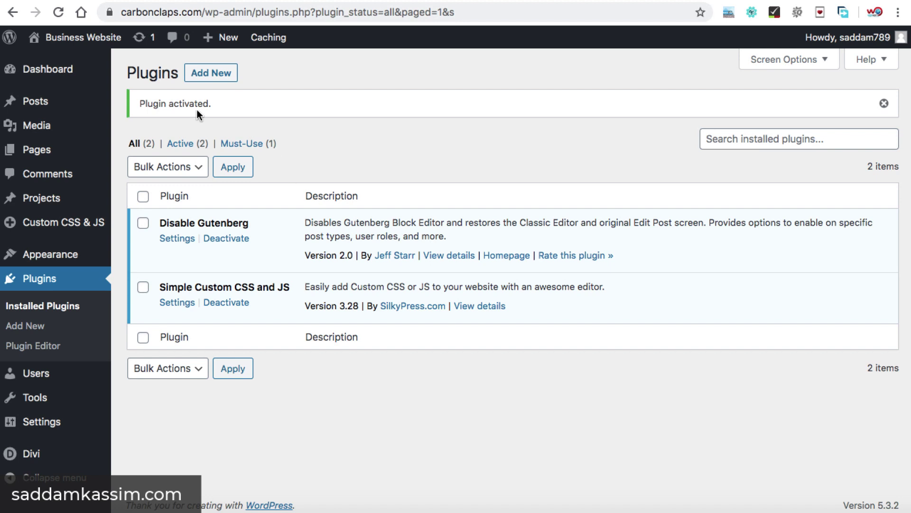
Publish a custom JS snippet titled 'Chatbot' containing only the pasted Collect.chat script.
mouse_move(31, 228)
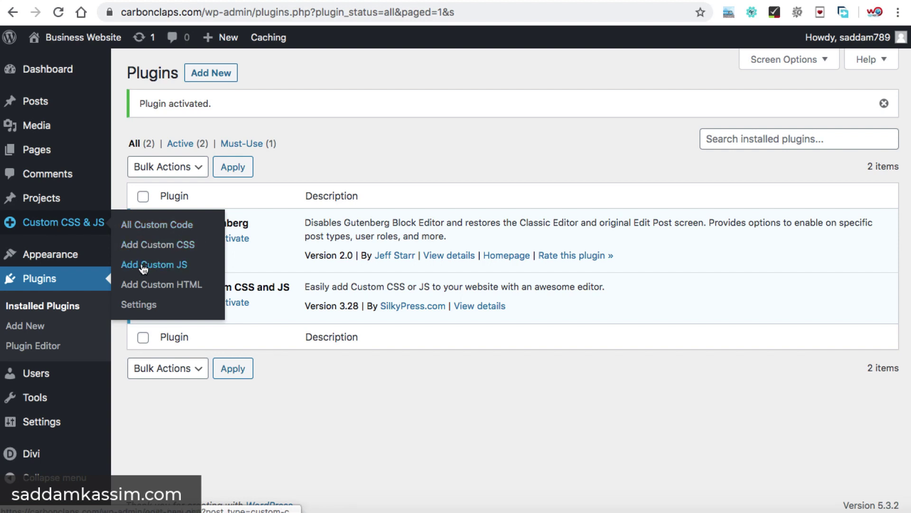
left_click(168, 265)
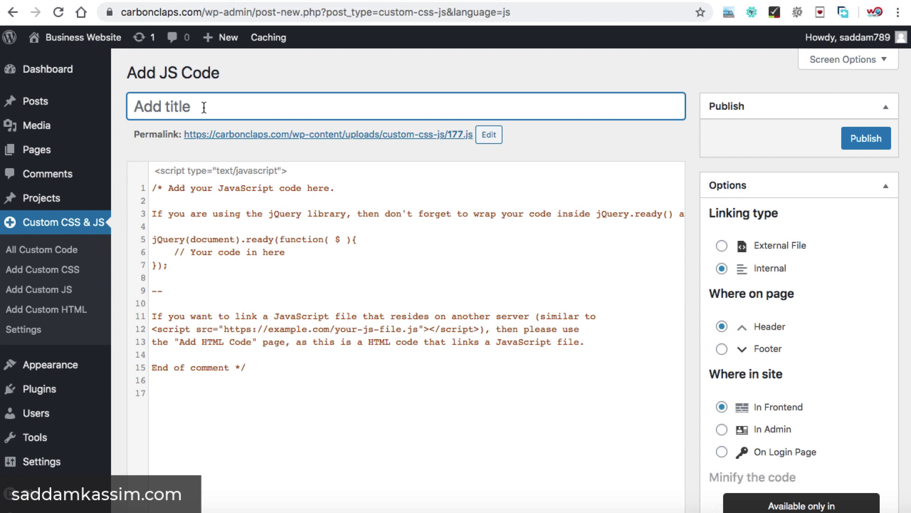
type("Chatb")
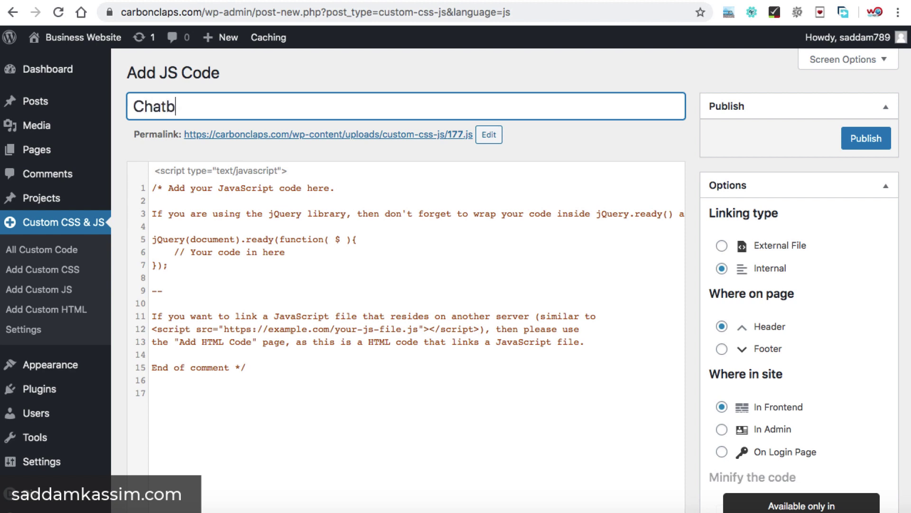
type("t")
left_click(313, 280)
key("ctrl+a")
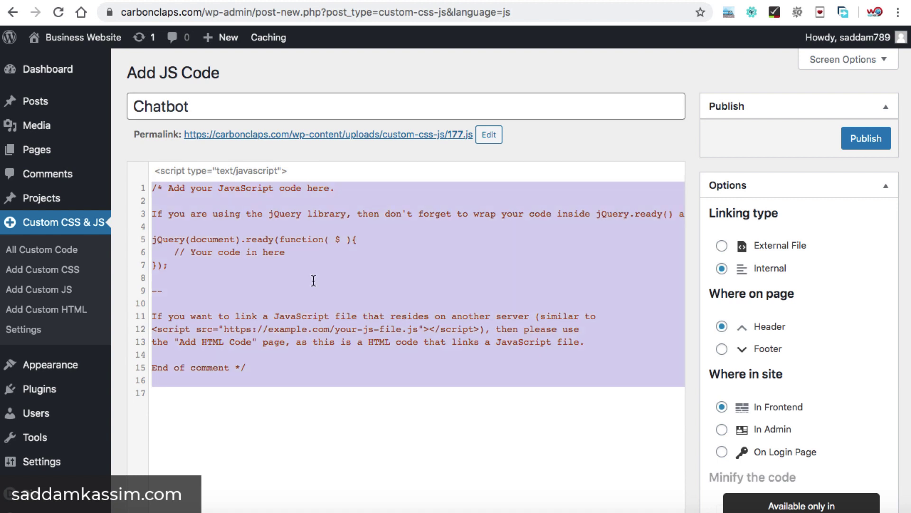
key("BackSpace")
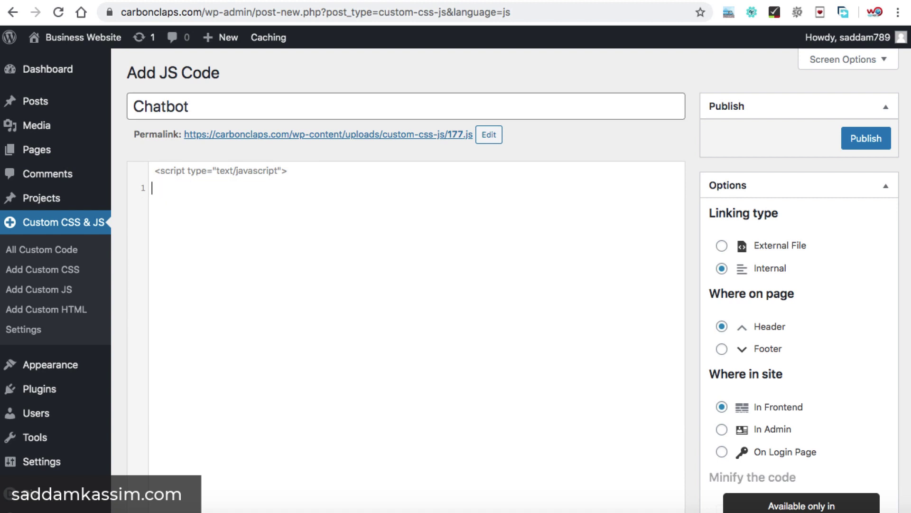
key("ctrl+v")
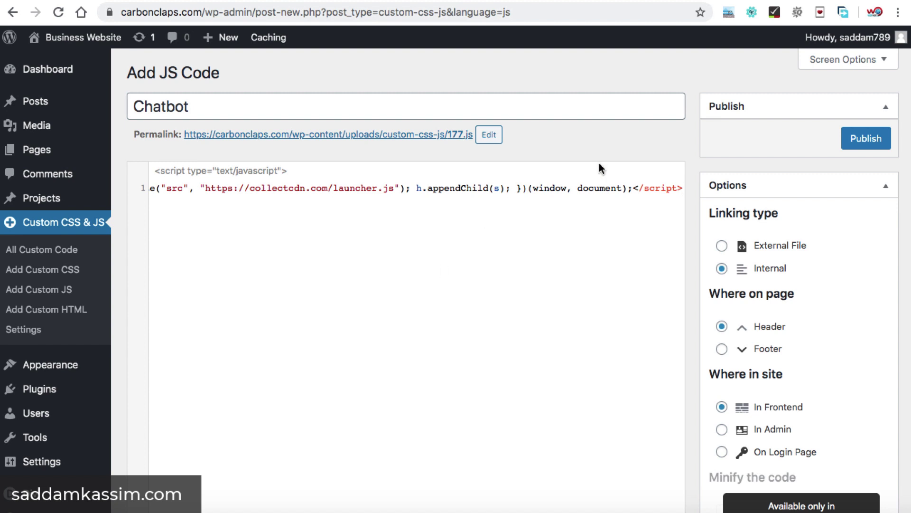
left_click(863, 137)
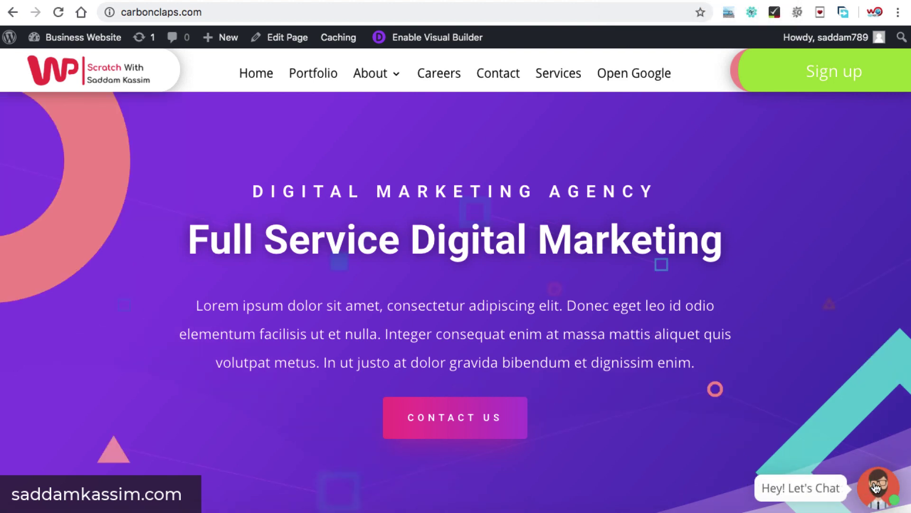
Open the live site's chatbot and send an email address as the first answer.
left_click(876, 487)
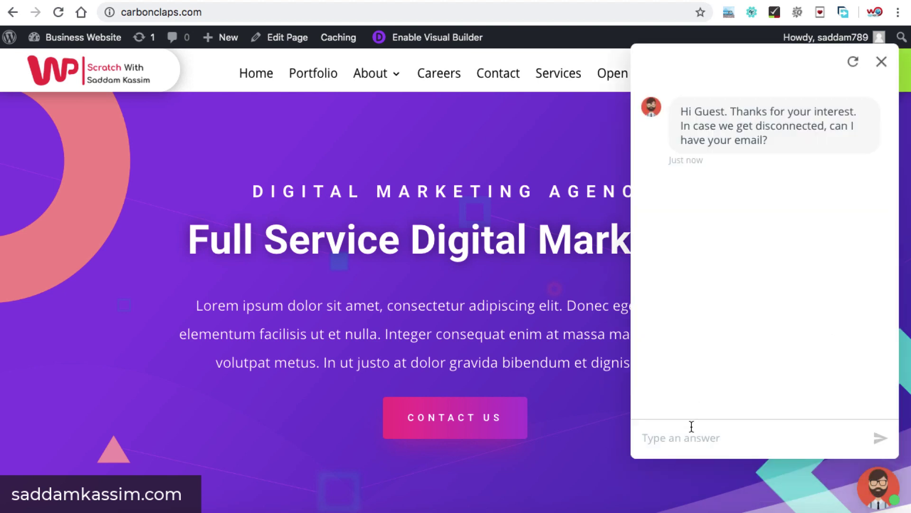
key("Return")
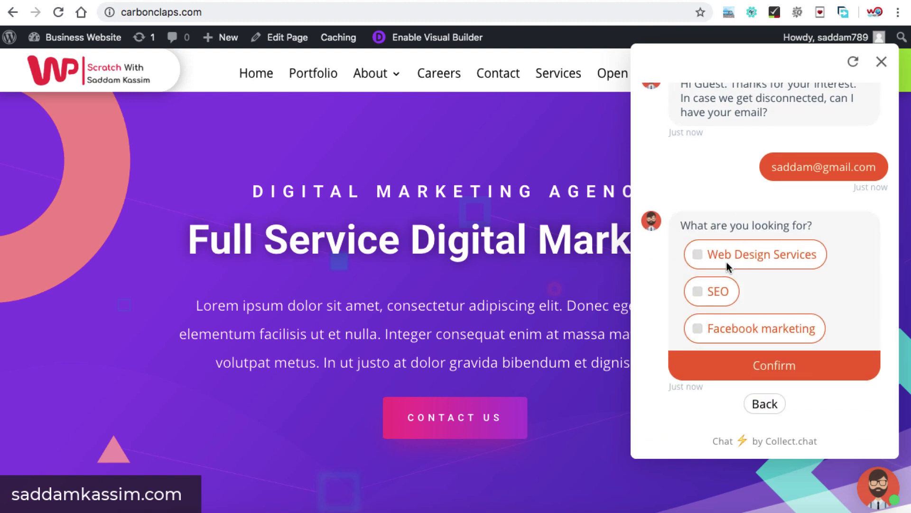
Choose Web Design Services and submit a $3120 budget.
left_click(699, 255)
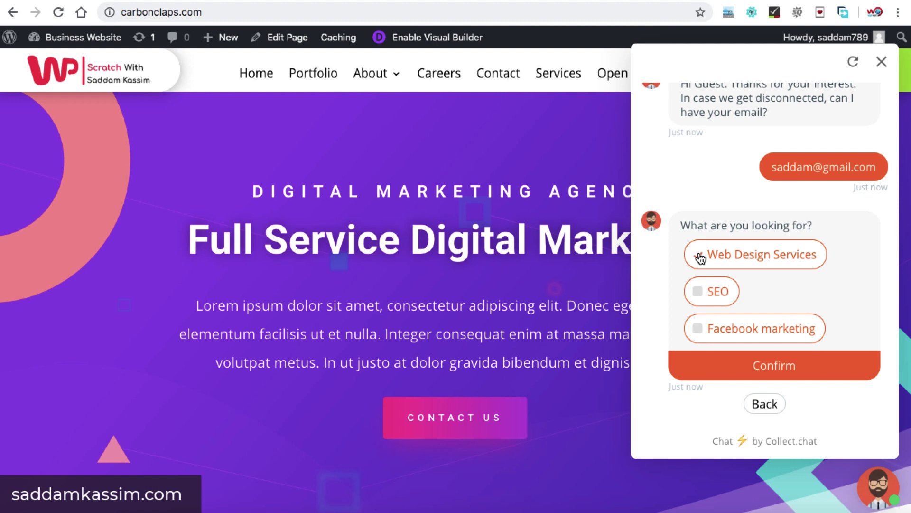
left_click(761, 364)
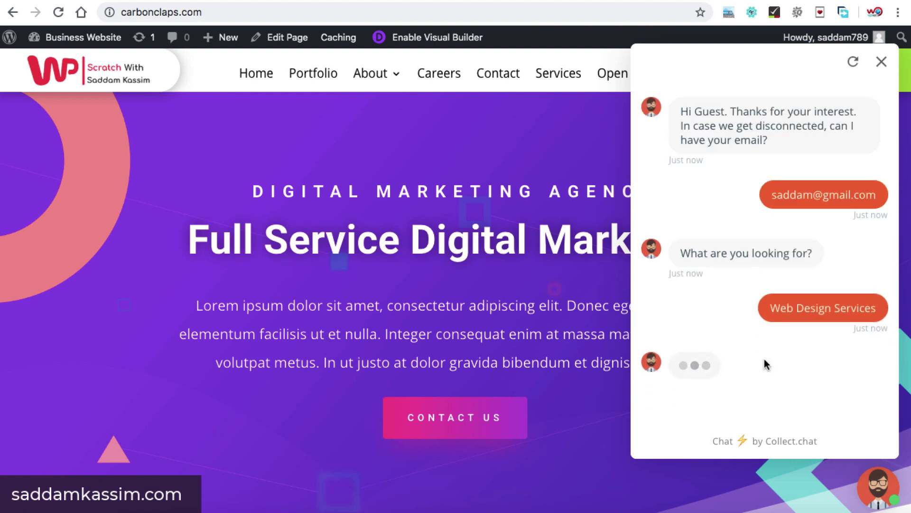
left_click_drag(686, 309, 725, 311)
left_click(745, 364)
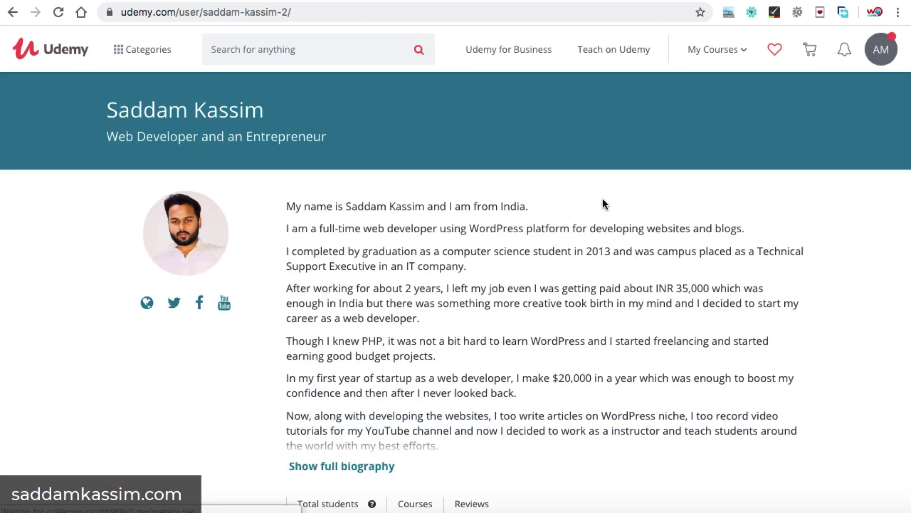
Scroll the Udemy instructor profile down to the six course cards priced ₹432.
scroll(602, 198, "down", 2)
scroll(603, 199, "down", 6)
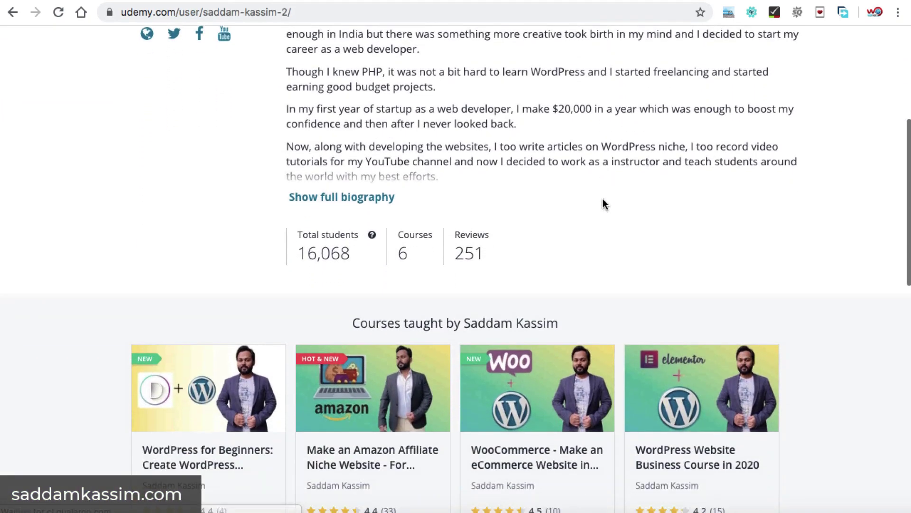
scroll(603, 198, "down", 3)
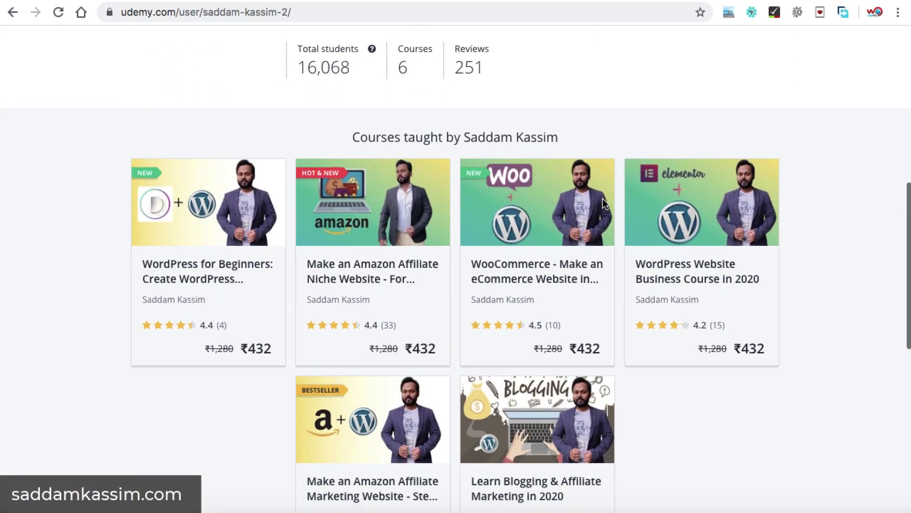
scroll(603, 199, "down", 1)
scroll(603, 198, "up", 1)
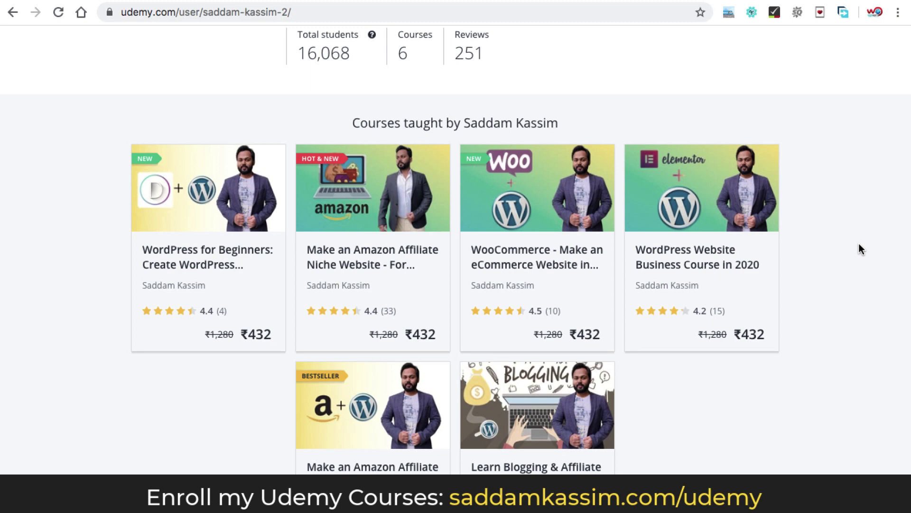
scroll(861, 250, "down", 2)
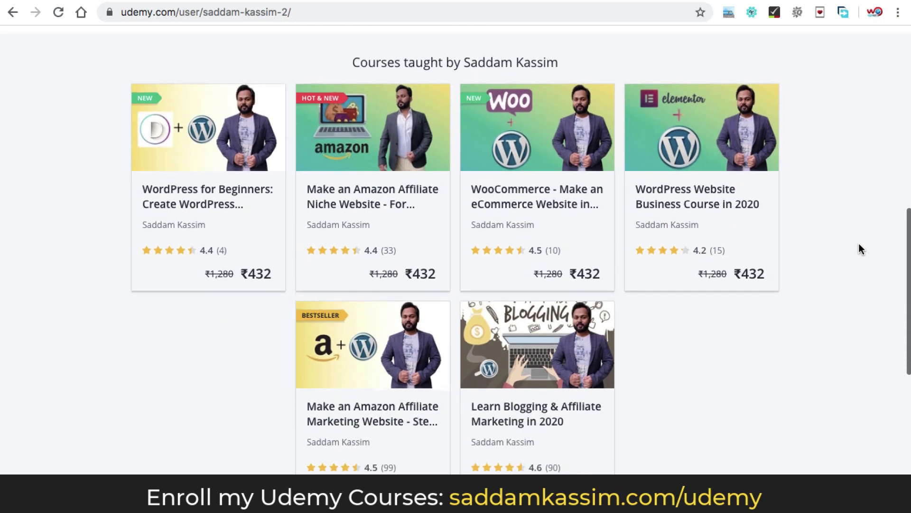
scroll(861, 249, "down", 1)
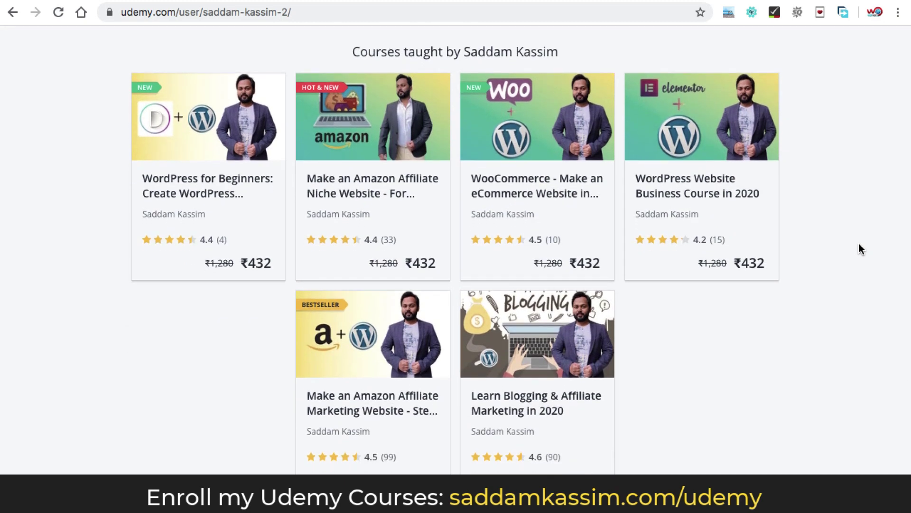